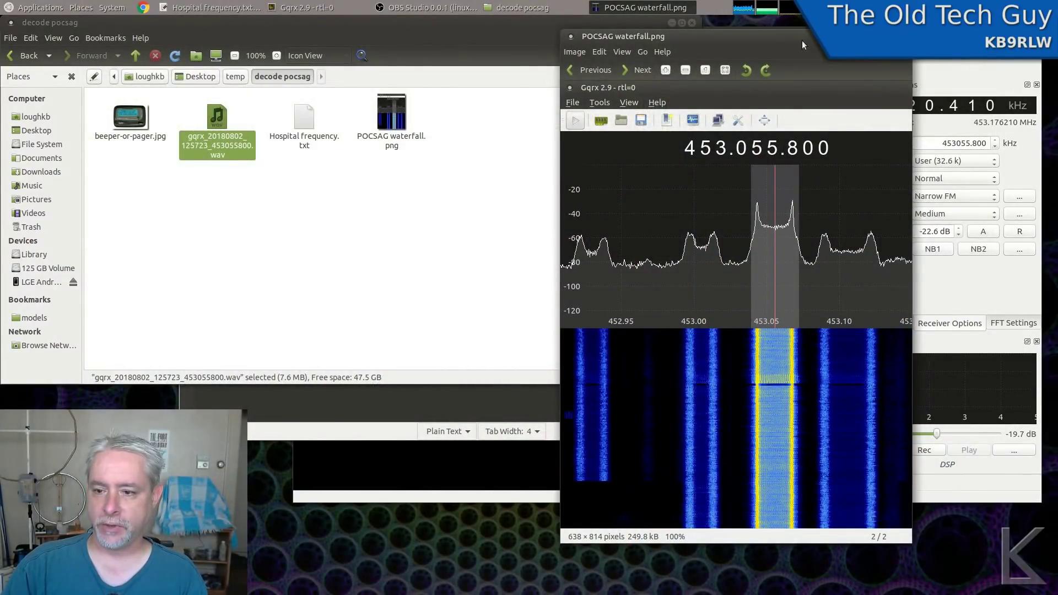
Move the image viewer aside and zoom the waterfall image to 229% around 453.05 MHz
left_click_drag(800, 35, 755, 32)
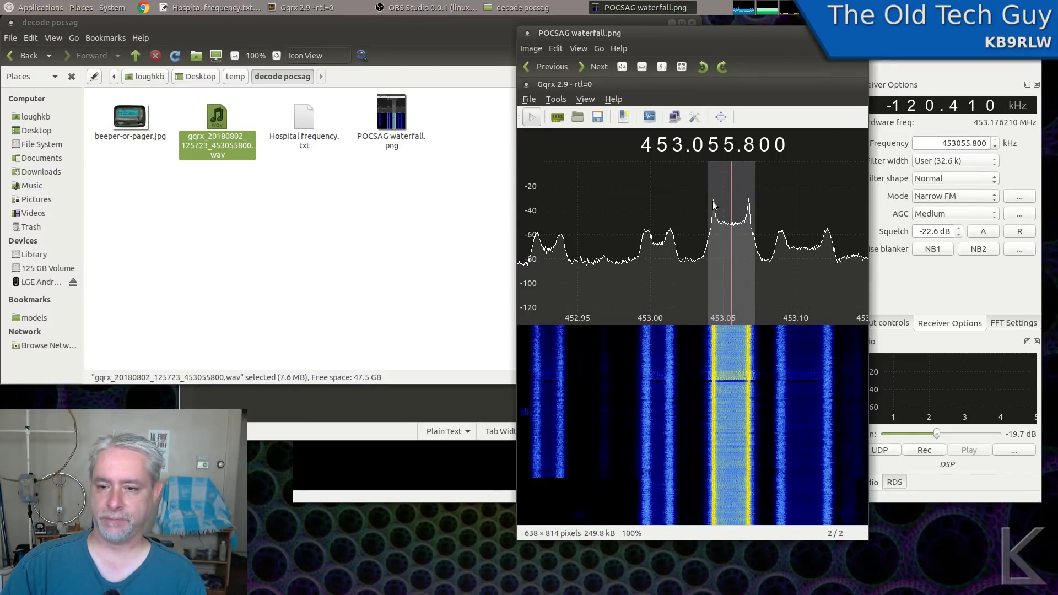
scroll(720, 206, "up", 17)
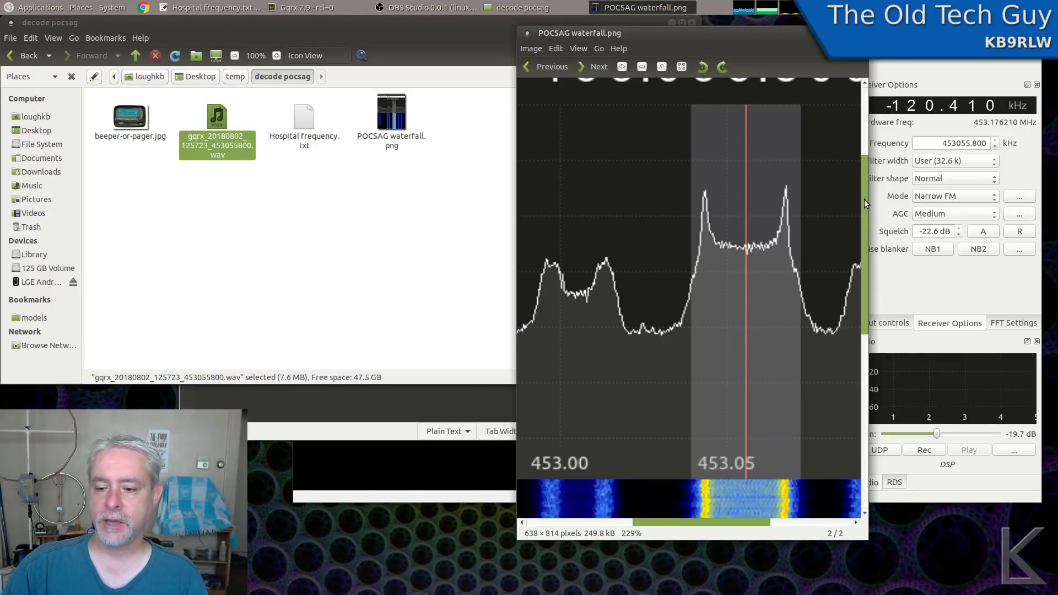
left_click(401, 421)
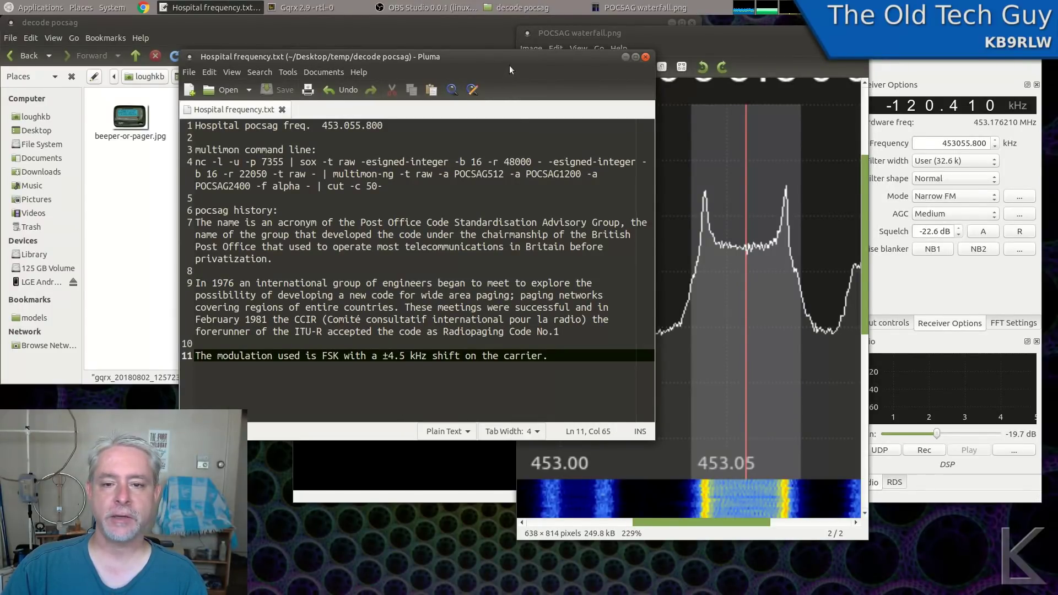
left_click_drag(510, 69, 434, 67)
left_click(772, 45)
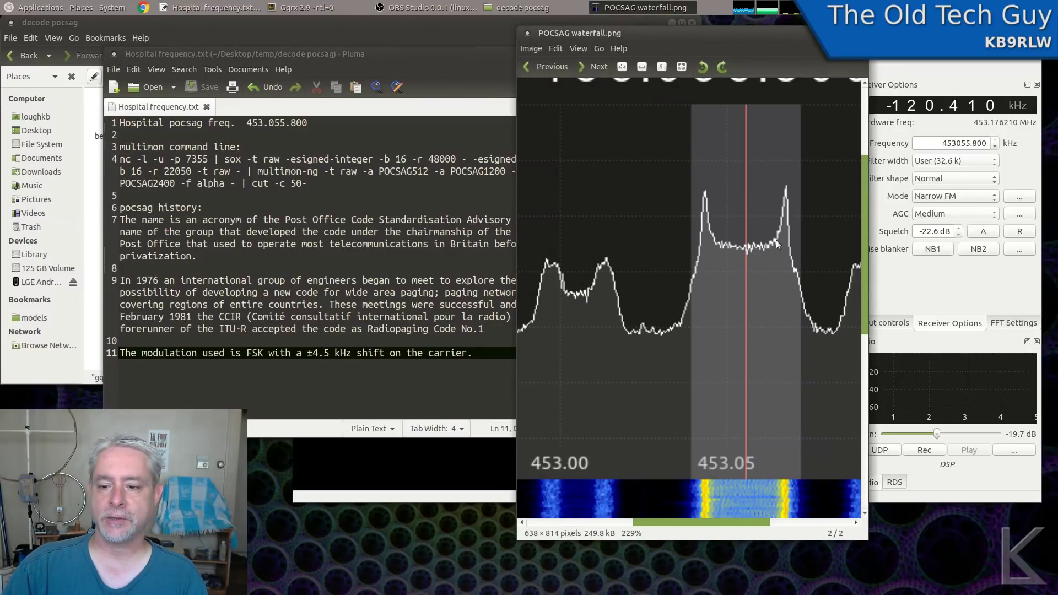
left_click(468, 54)
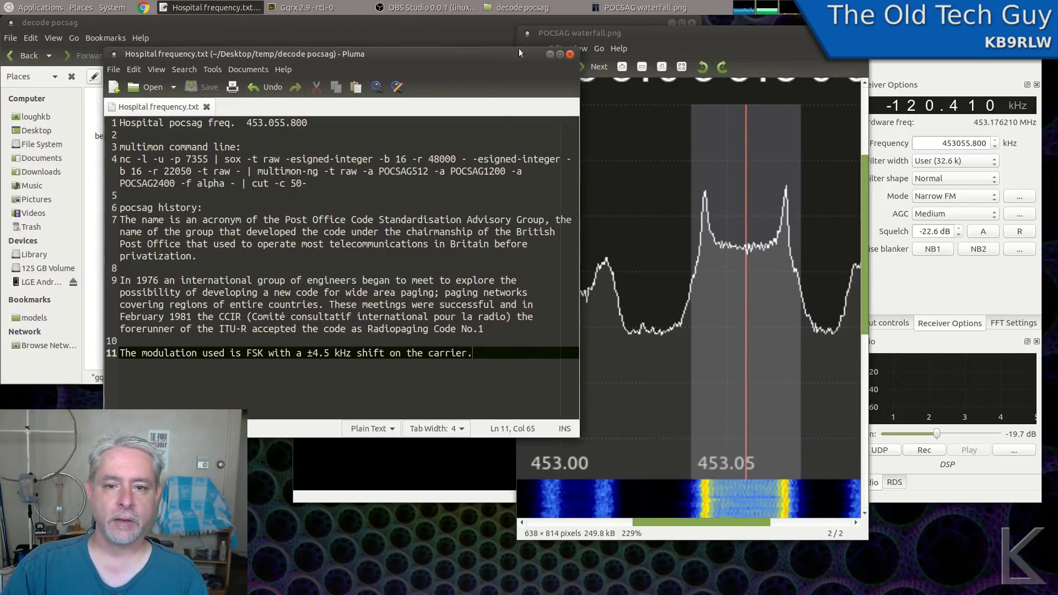
left_click(550, 54)
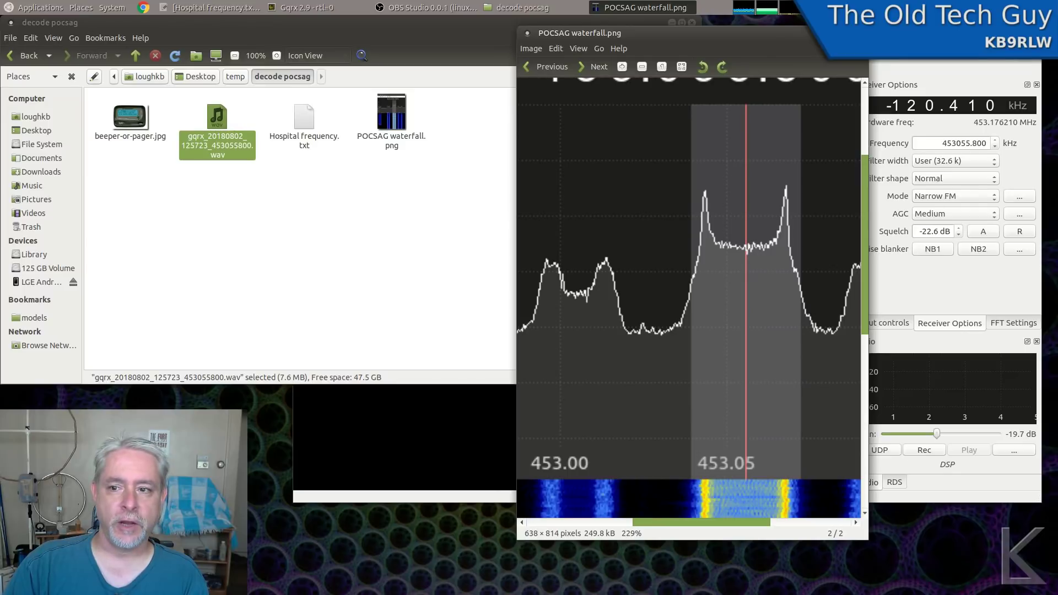
Minimize the waterfall image viewer window
left_click(839, 32)
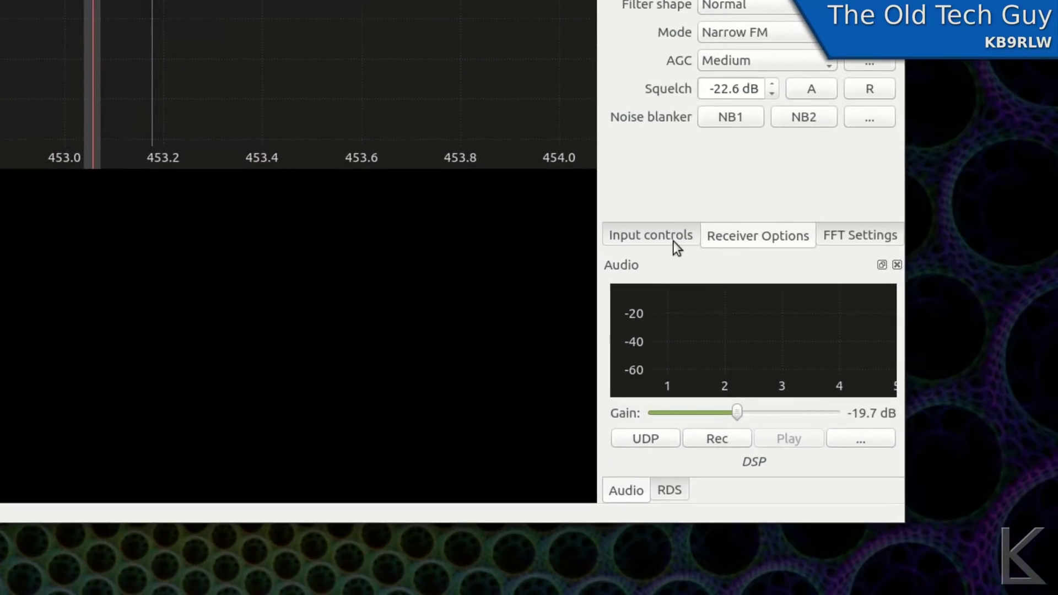
Browse Gqrx's Input controls, Receiver Options and FFT Settings panels in turn
left_click(672, 241)
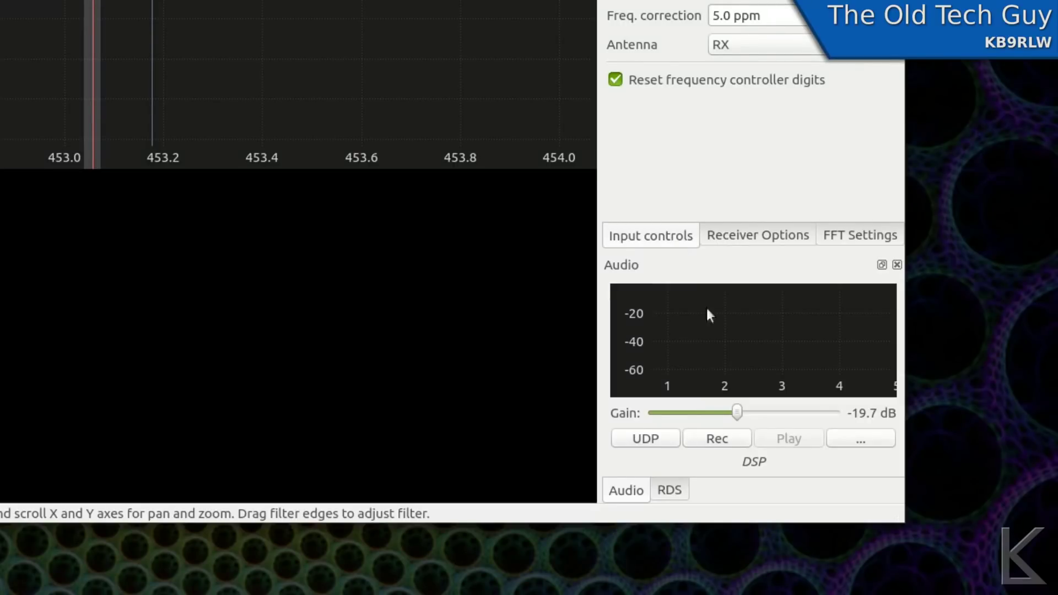
left_click(764, 233)
left_click(831, 236)
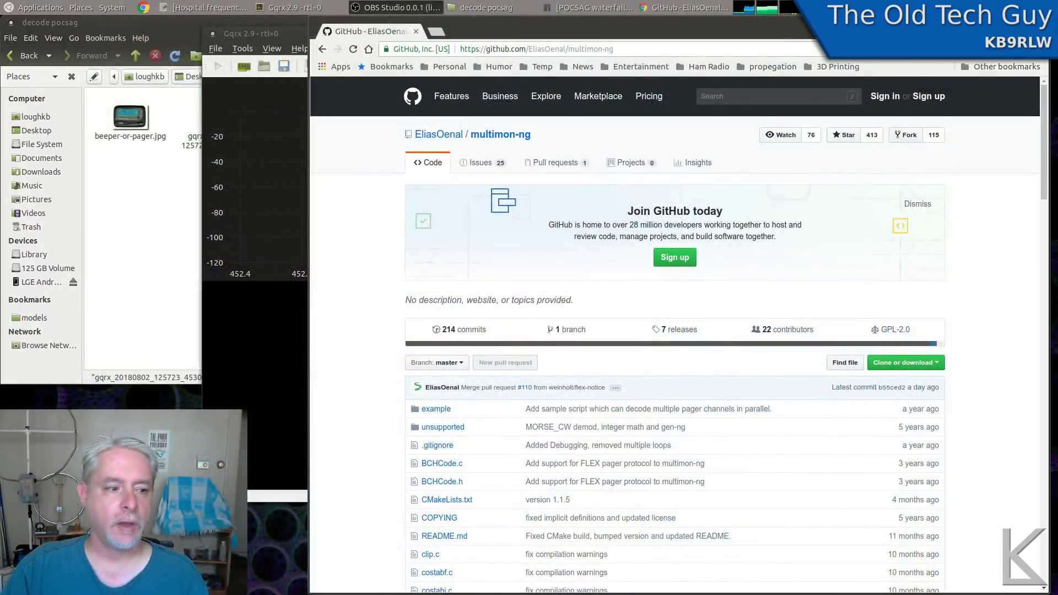
Select the multimon-ng repository's github.com web address, then clear the selection
scroll(56, 265, "down", 1)
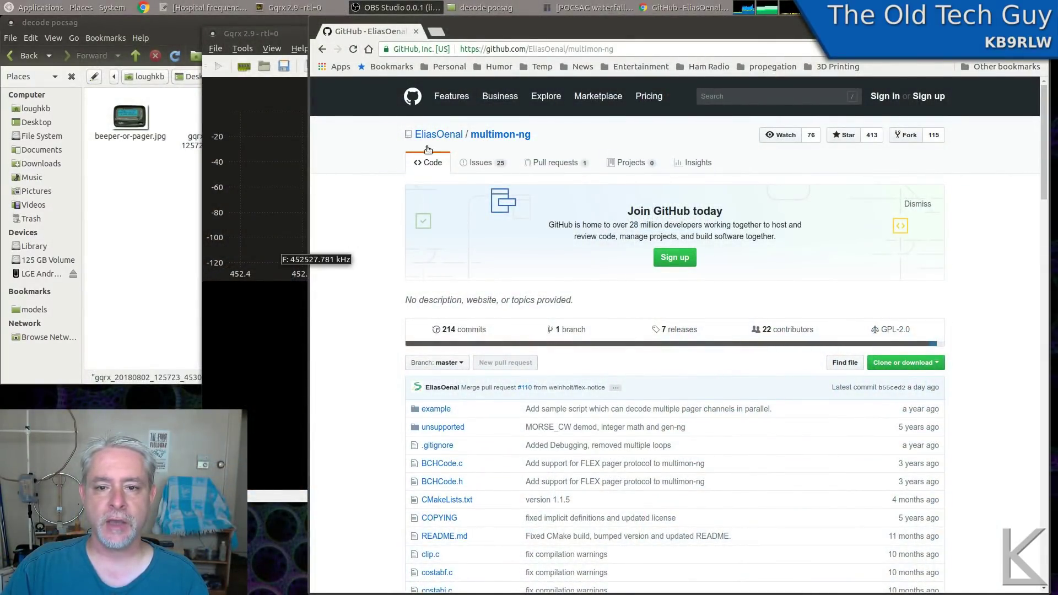
double_click(515, 48)
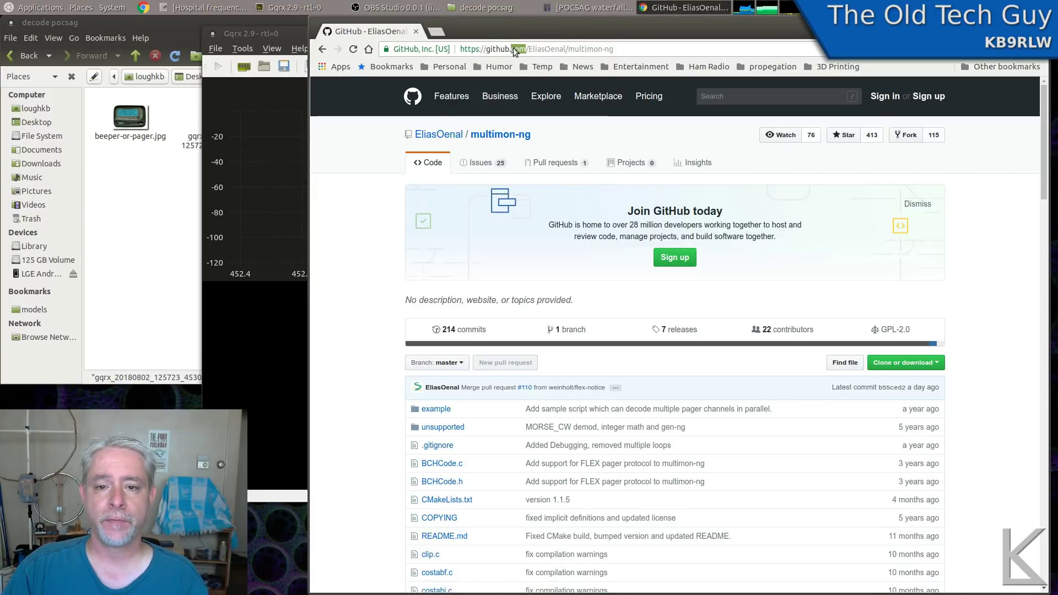
left_click_drag(486, 48, 619, 52)
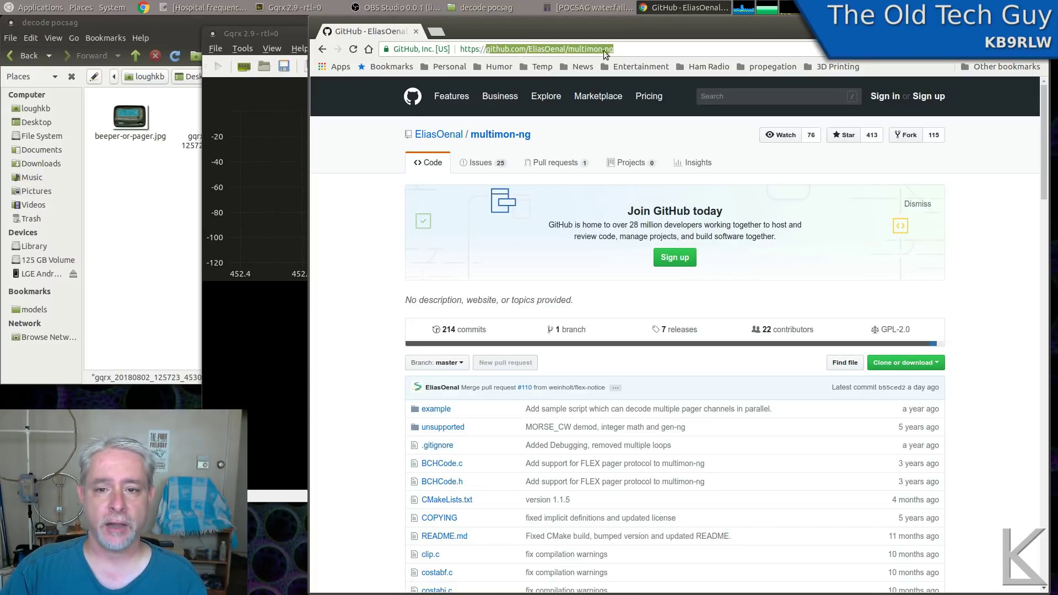
left_click(377, 142)
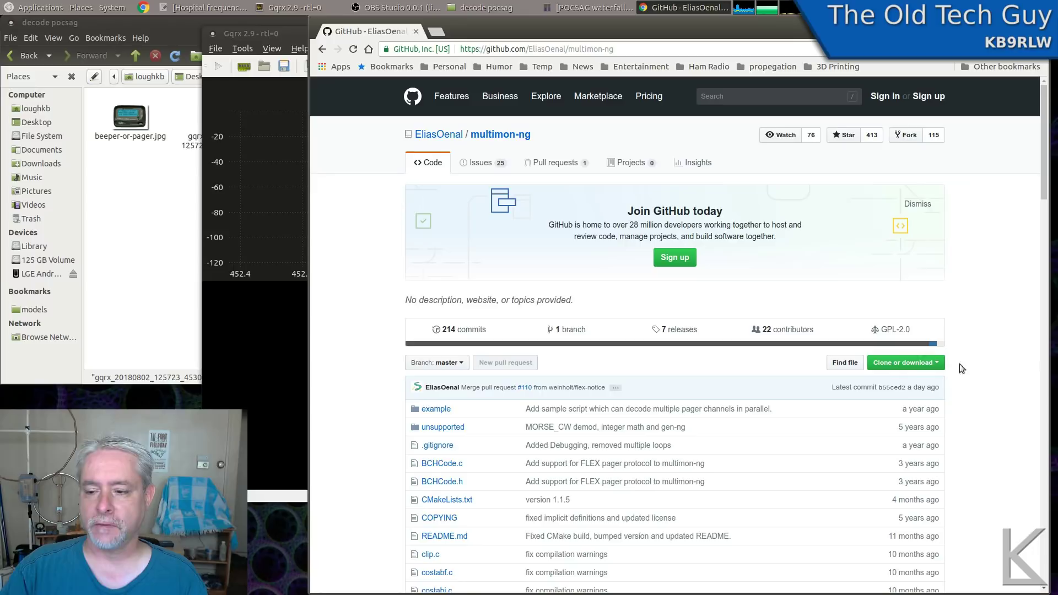
Download the repository as multimon-ng-master.zip and show it in the Downloads folder
left_click(921, 365)
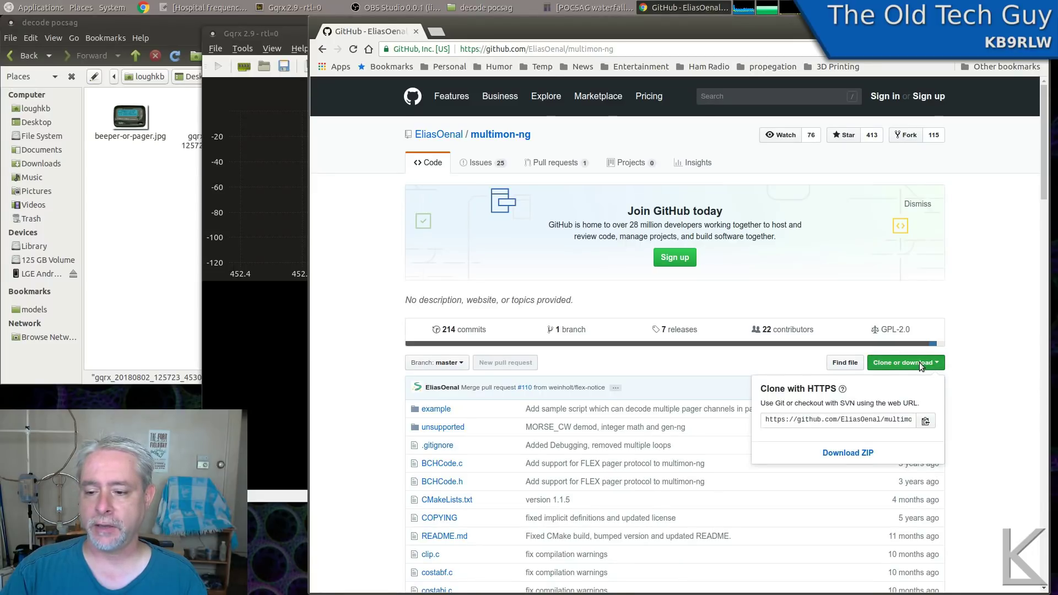
left_click(858, 453)
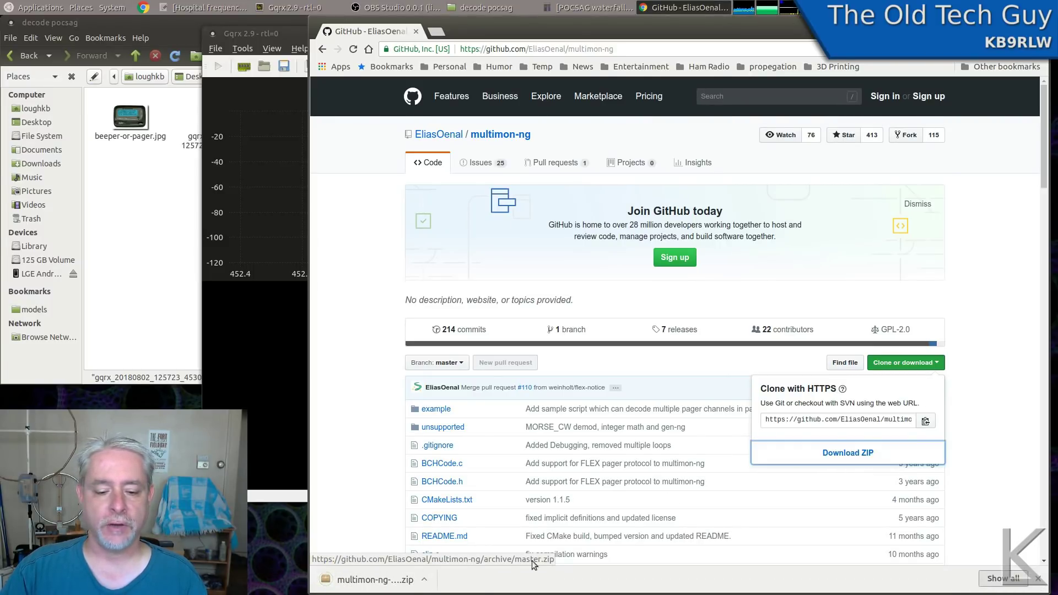
left_click(425, 580)
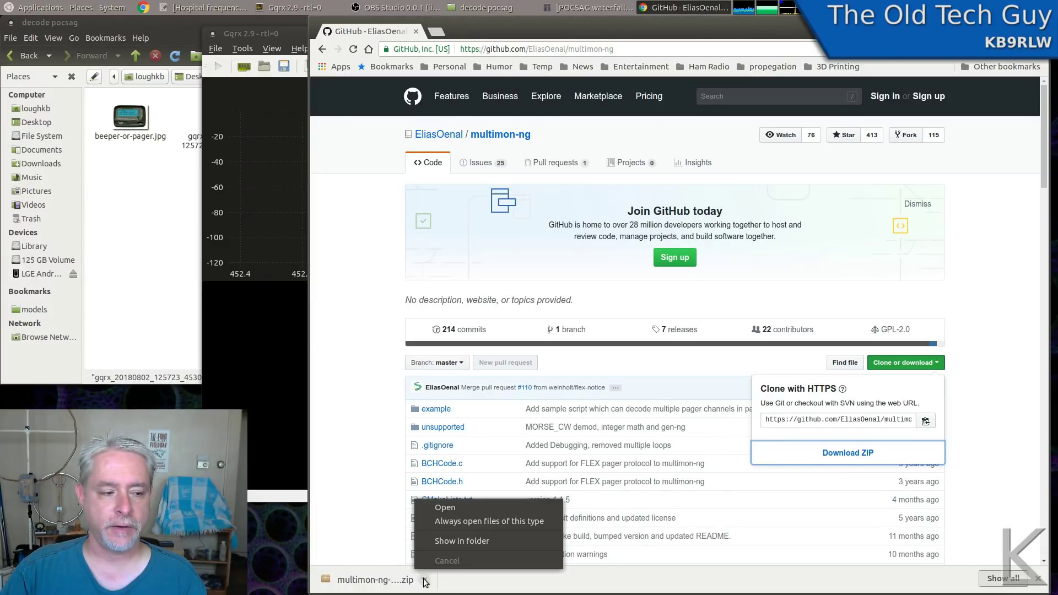
left_click(448, 543)
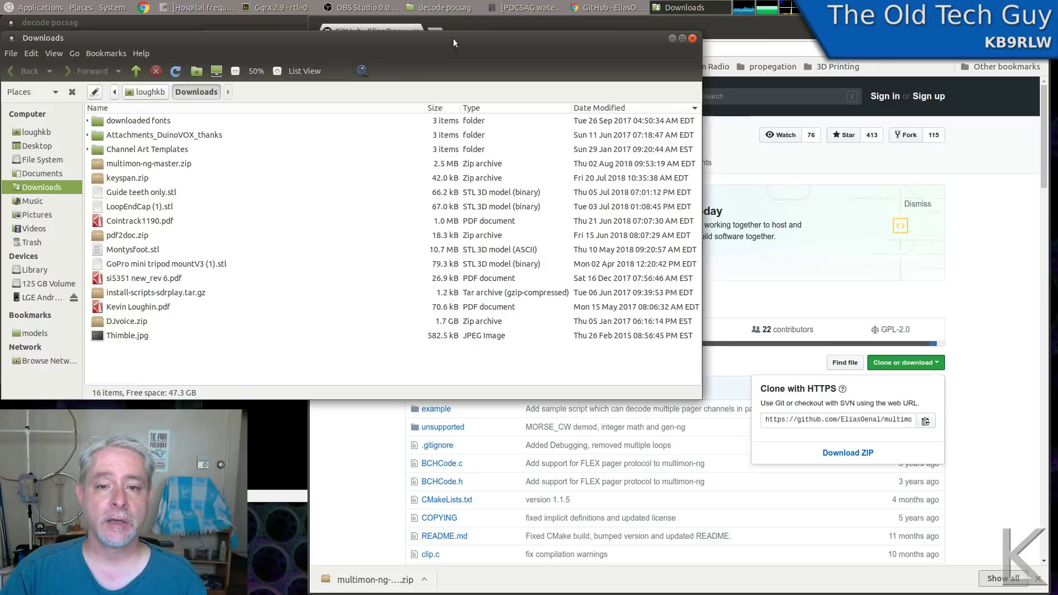
Extract multimon-ng-master.zip here, select the new folder, and open a terminal with Ctrl+Alt+T
left_click_drag(453, 38, 792, 76)
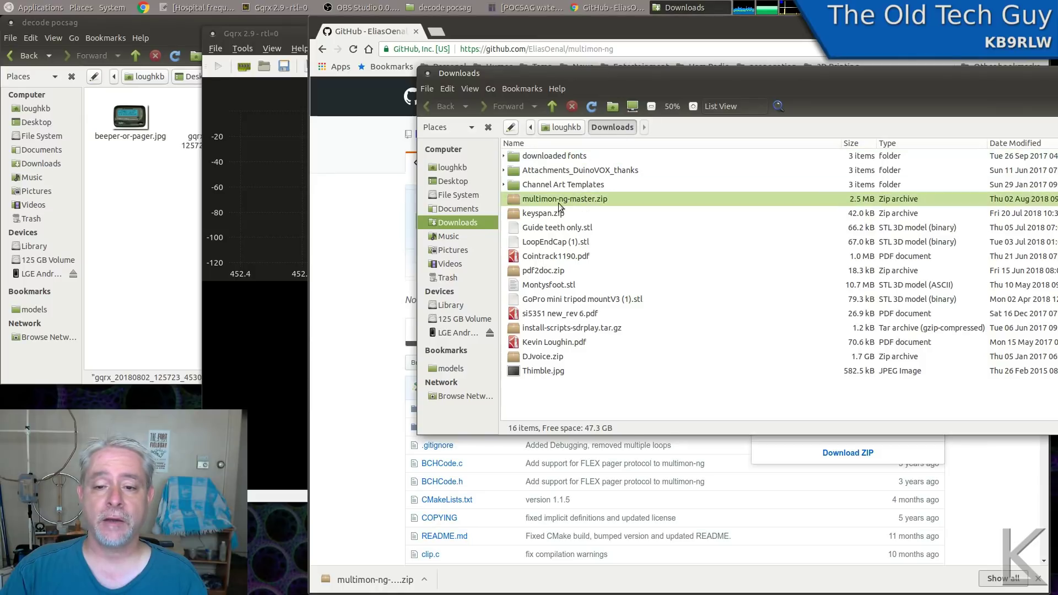
left_click(521, 200)
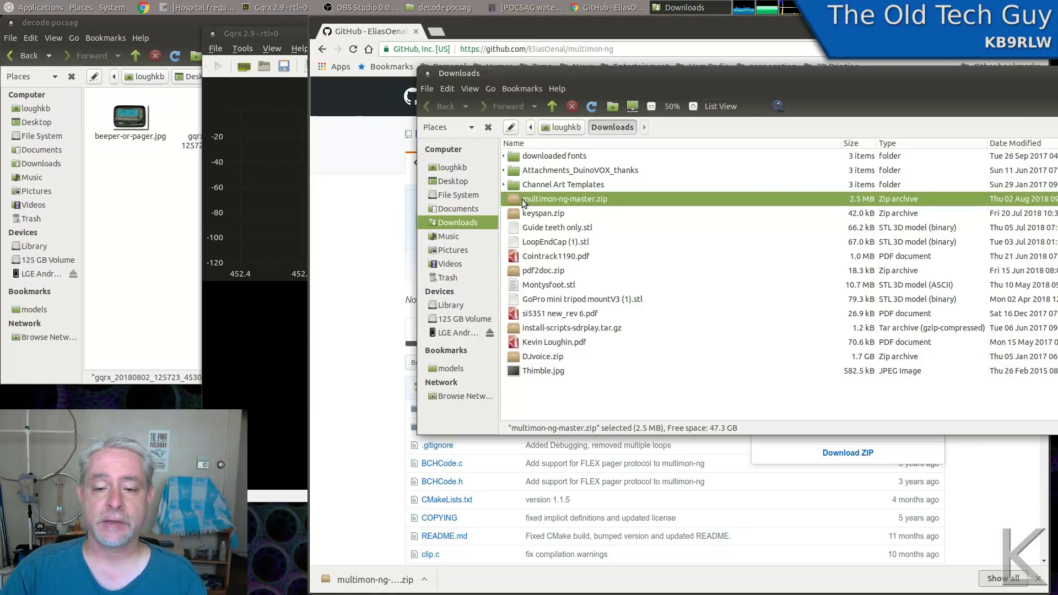
right_click(521, 199)
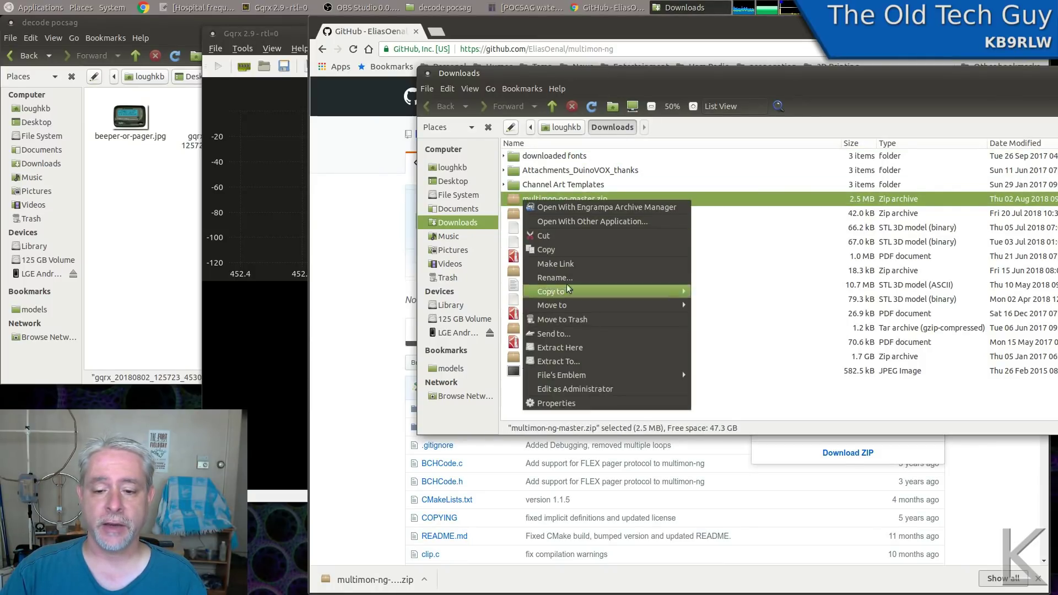
left_click(568, 346)
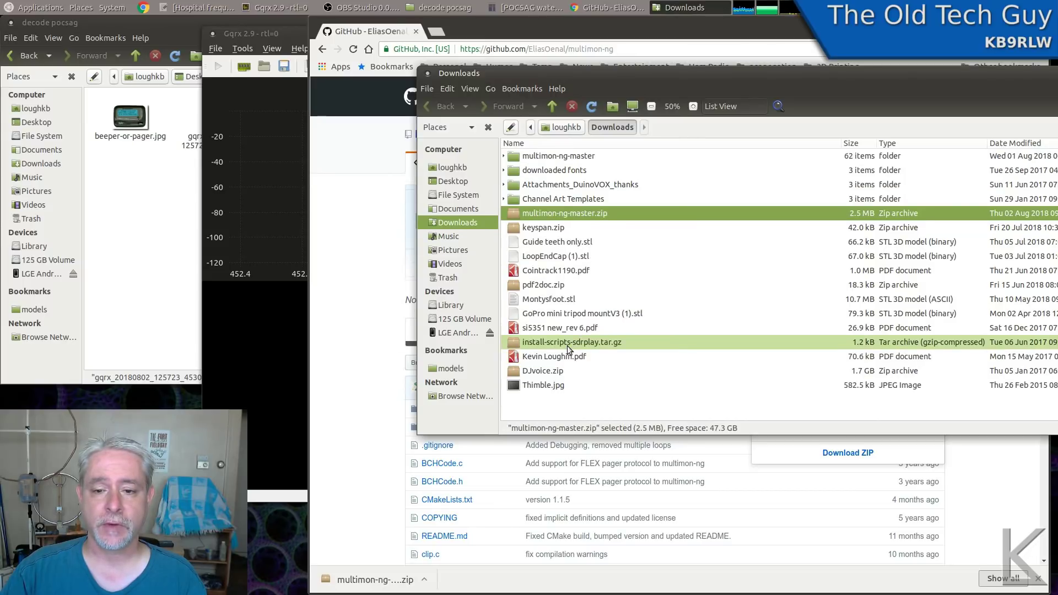
left_click(562, 156)
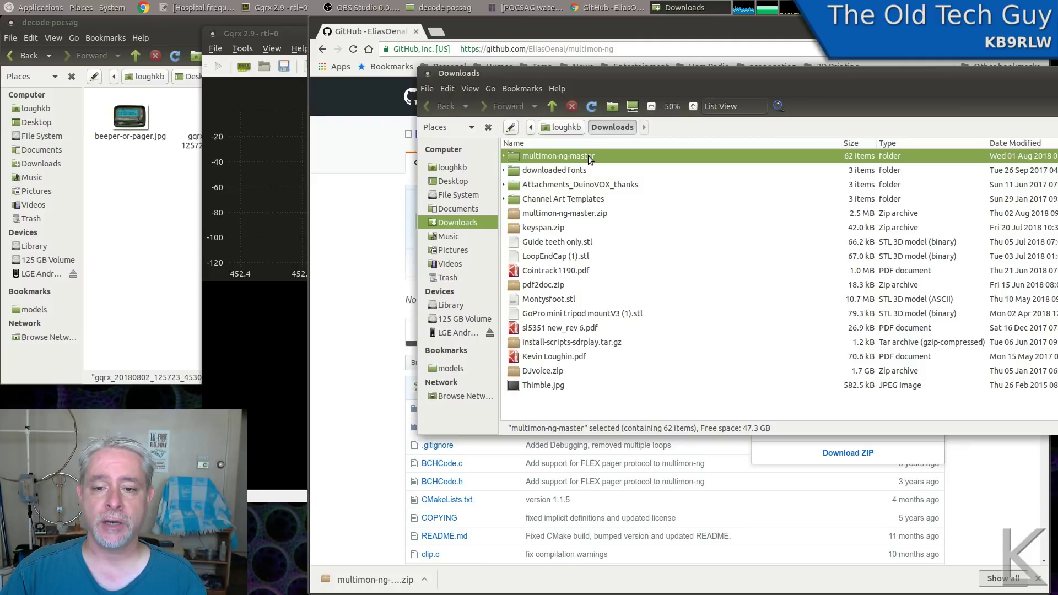
key("ctrl+alt+t")
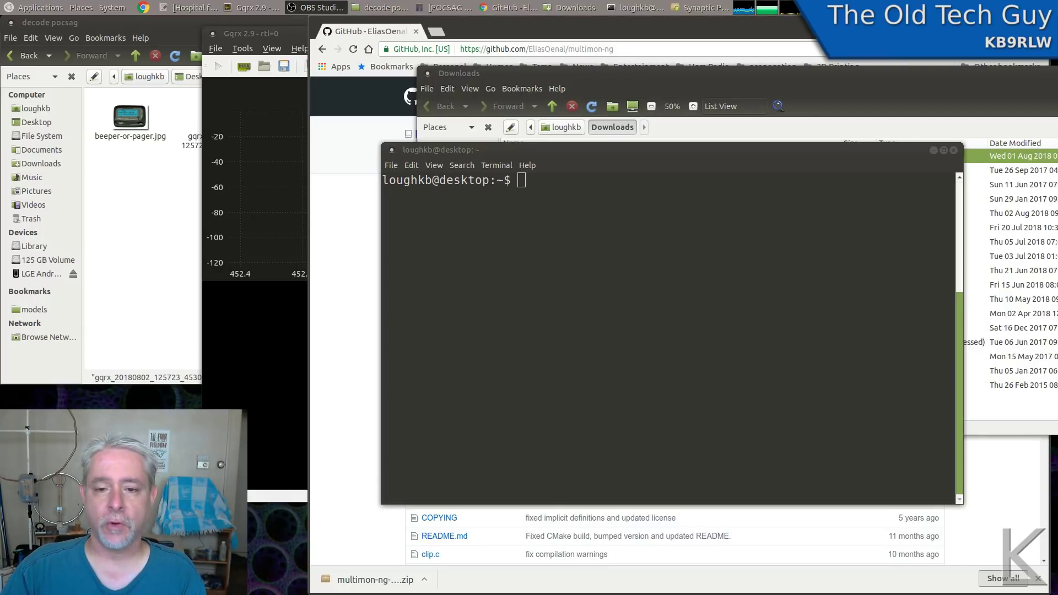
Minimize Chrome, Downloads and Gqrx and close the decode pocsag folder, leaving only the terminal
left_click_drag(621, 156, 656, 149)
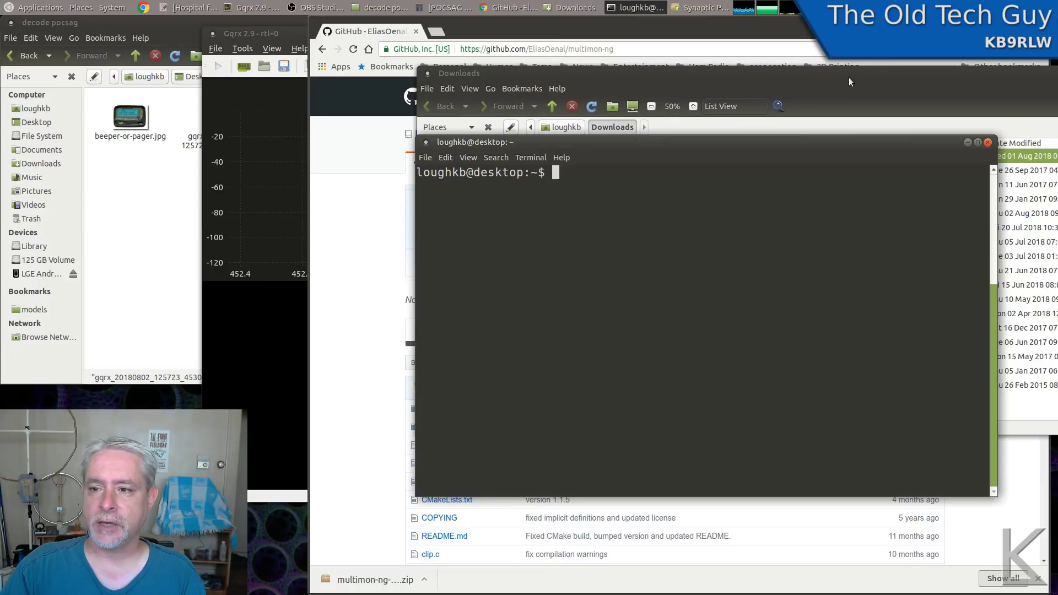
left_click(1020, 29)
left_click(985, 74)
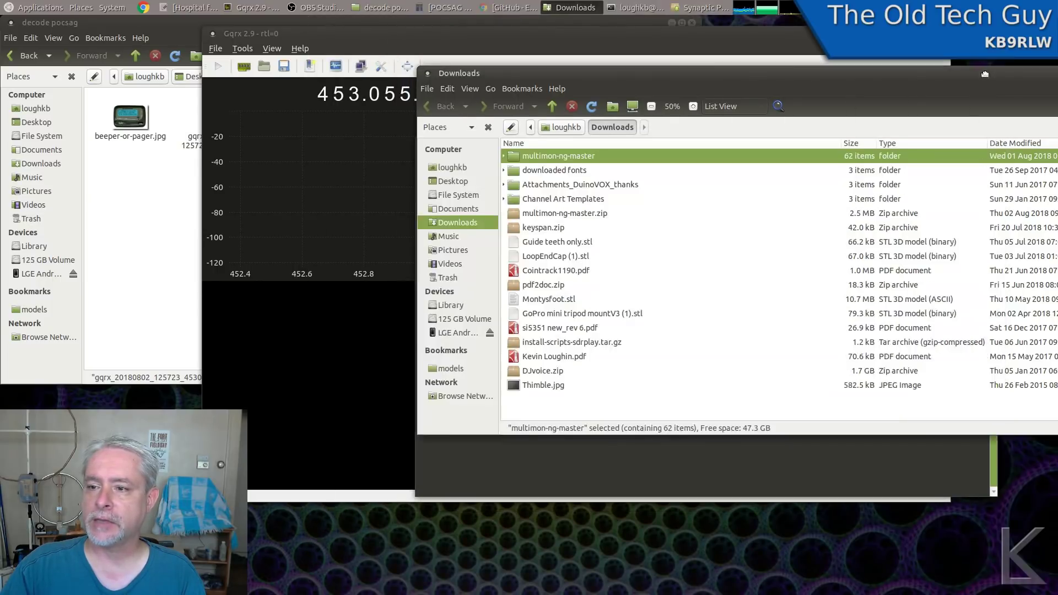
left_click_drag(985, 74, 838, 75)
left_click(941, 73)
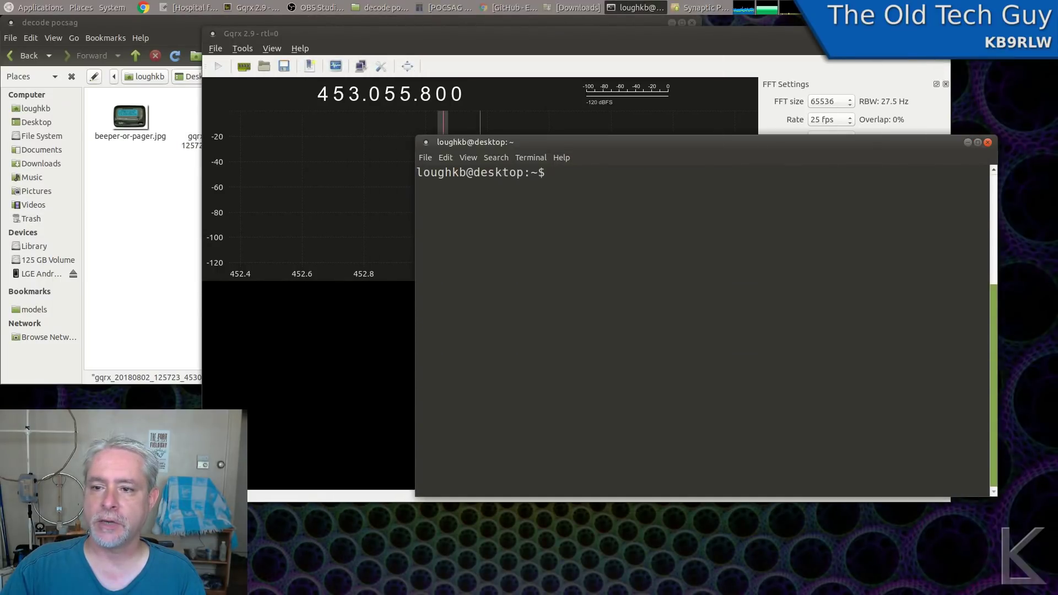
left_click(932, 33)
left_click_drag(776, 143, 781, 114)
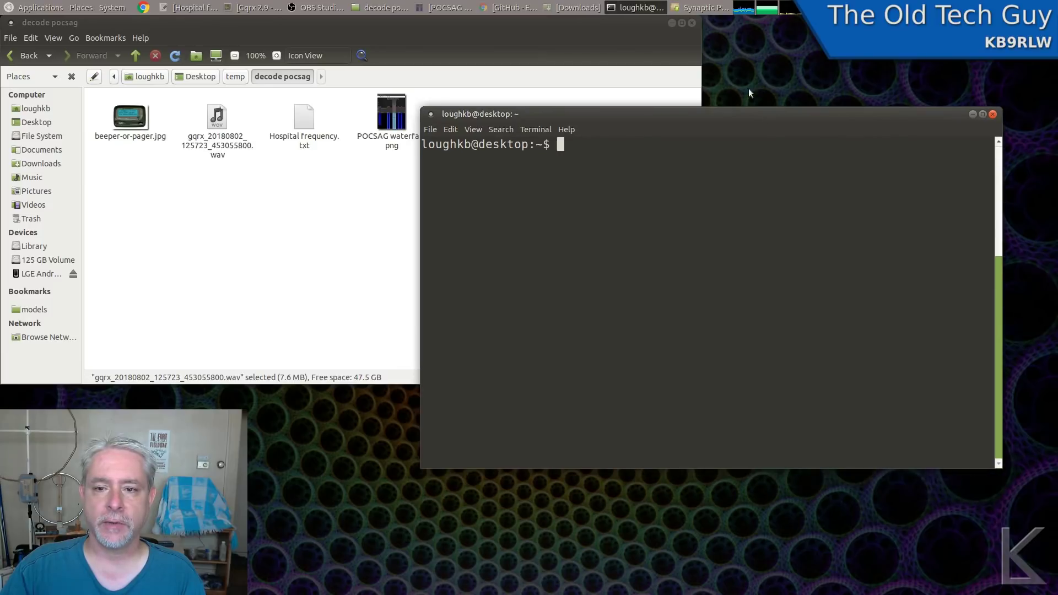
left_click(692, 23)
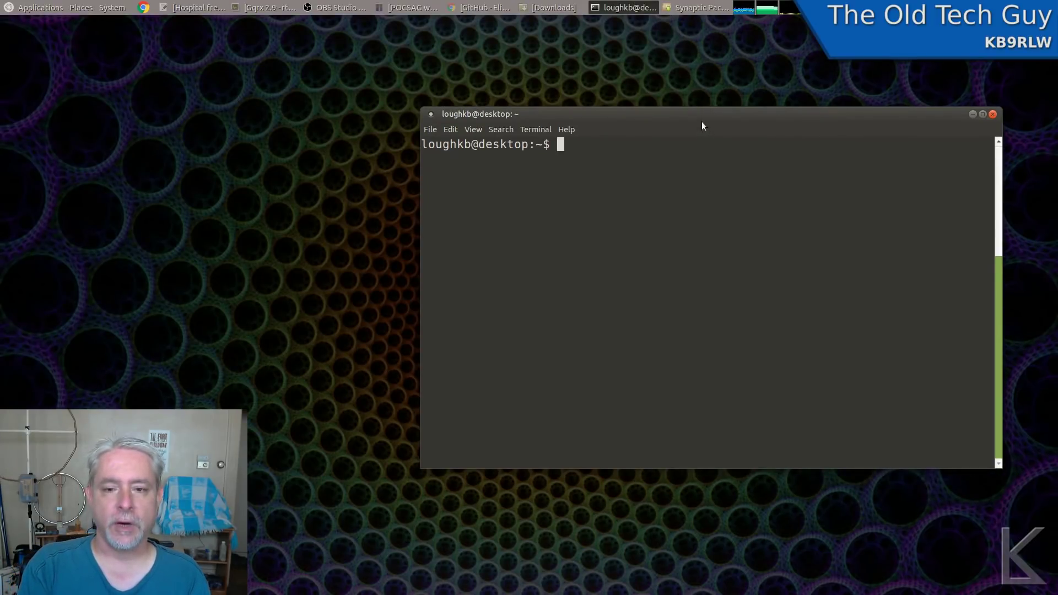
Run sudo apt-get install netcat-openbsd sox build-essential cmake, re-running it after the lock error
type("sudo")
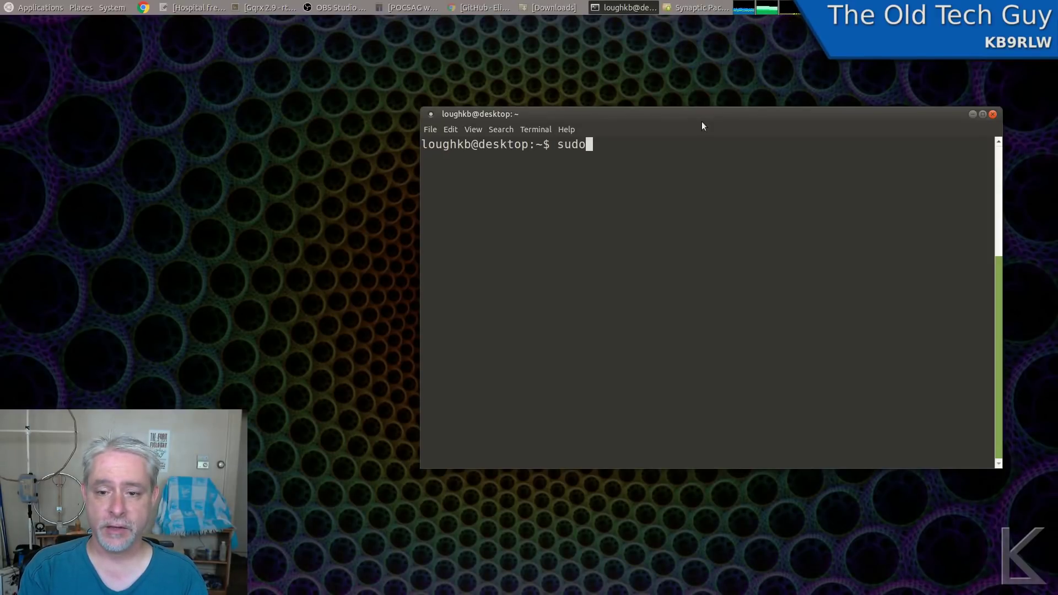
type(" apt-get")
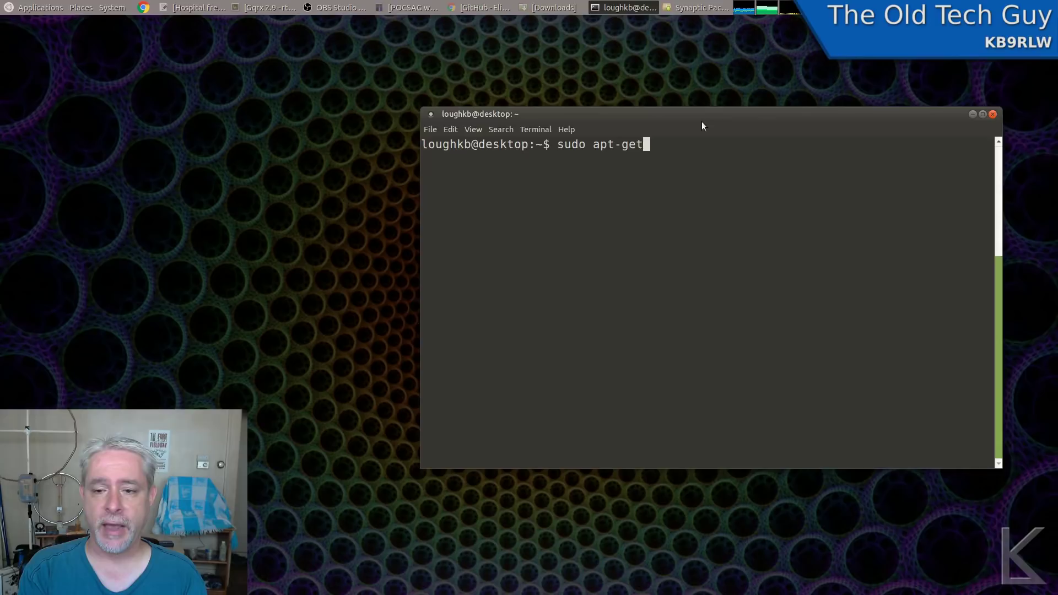
type(" install")
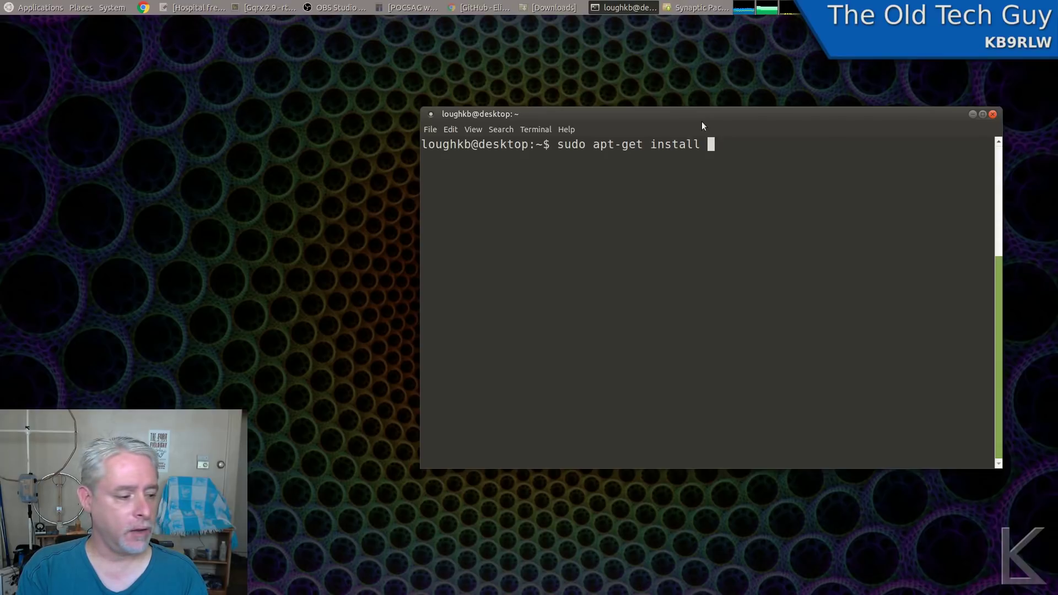
type("netcat")
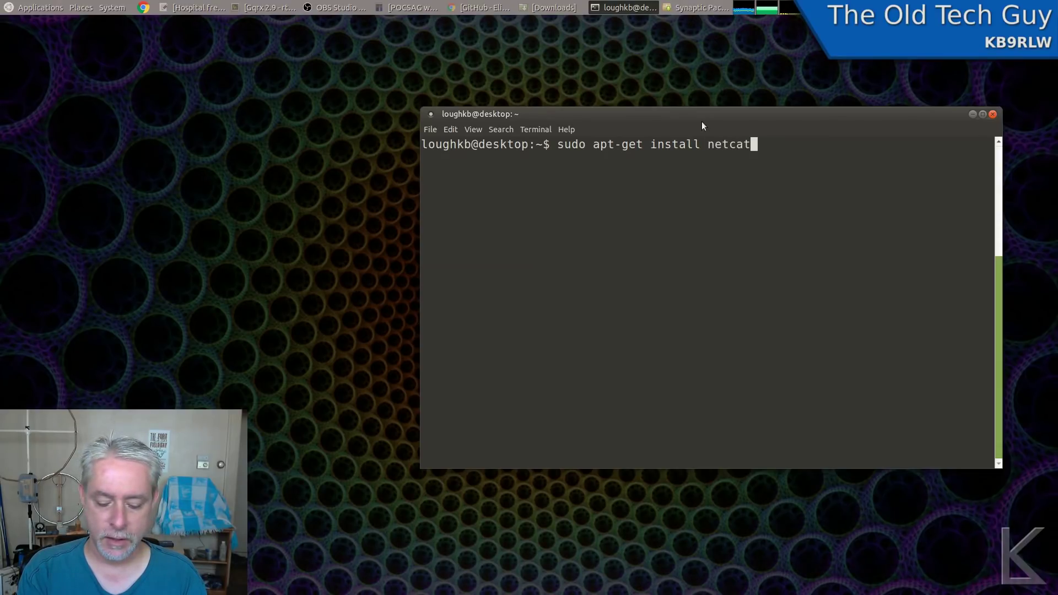
type("-openbsd")
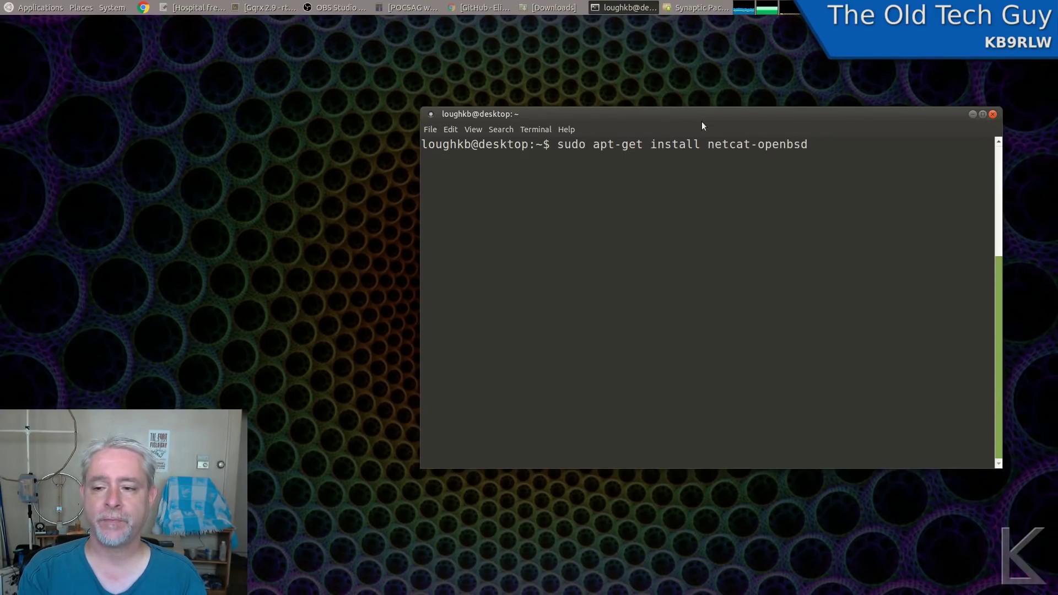
type(" sox")
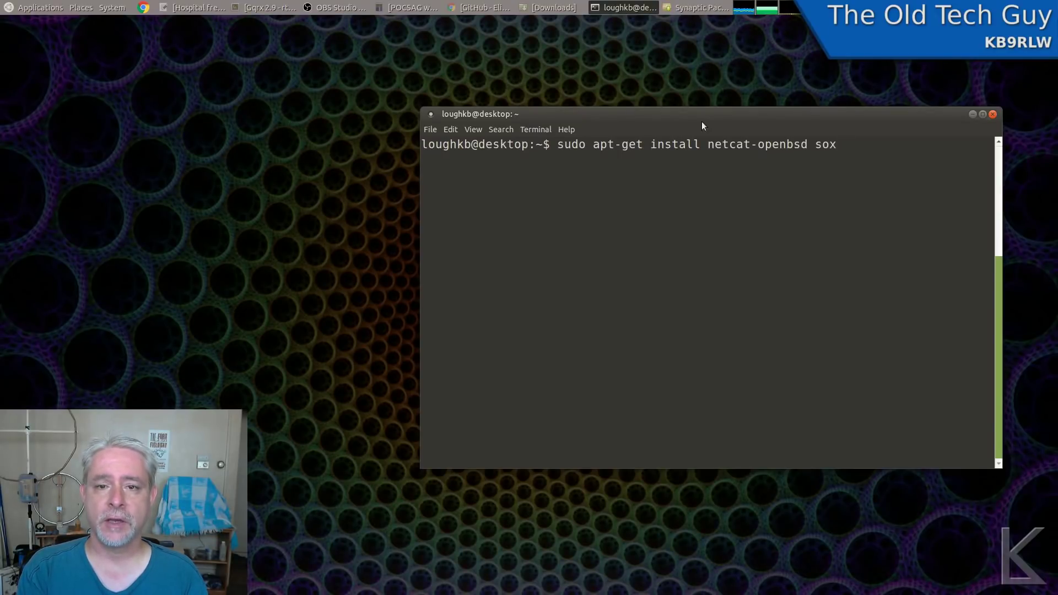
type("buil")
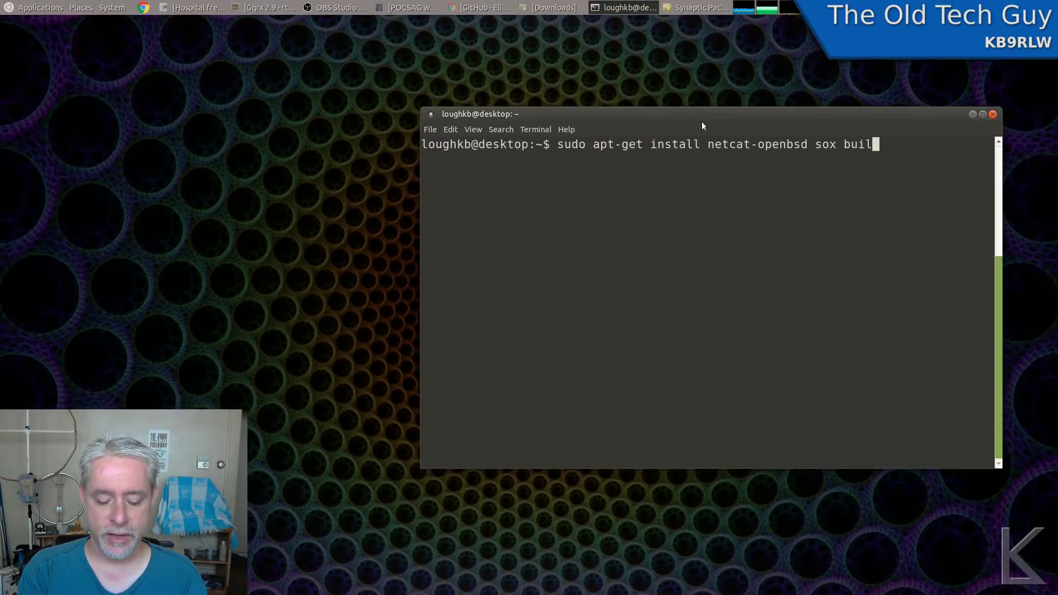
type("d-esse")
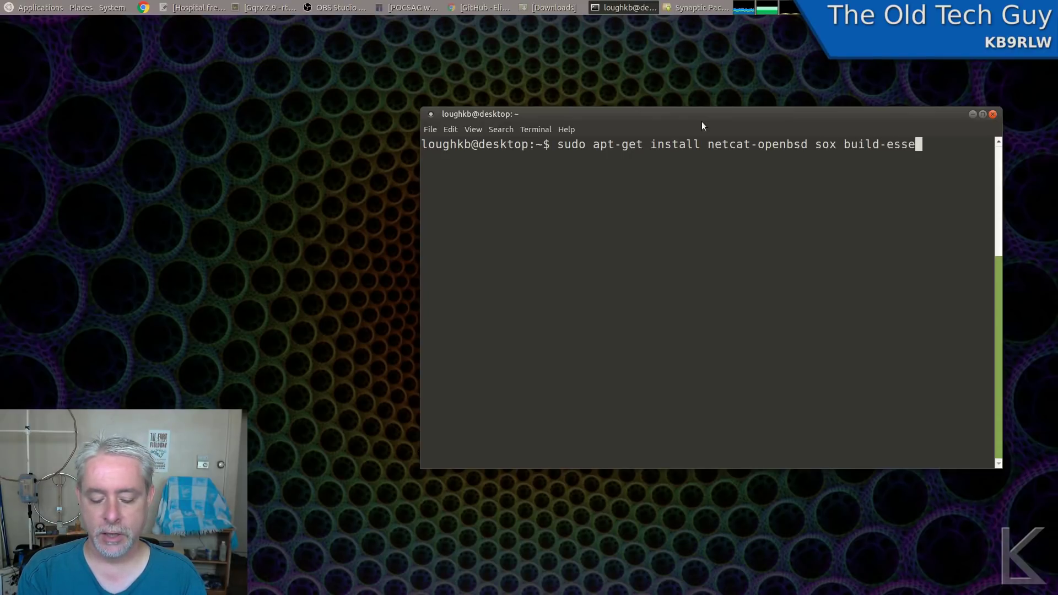
type("ntial ")
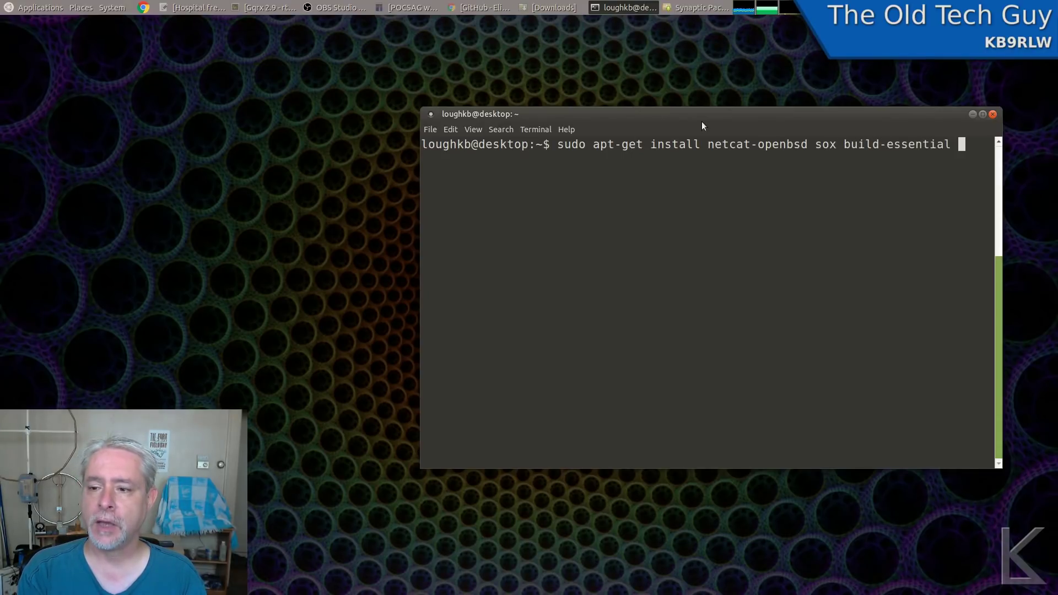
type("cmake")
key("Return")
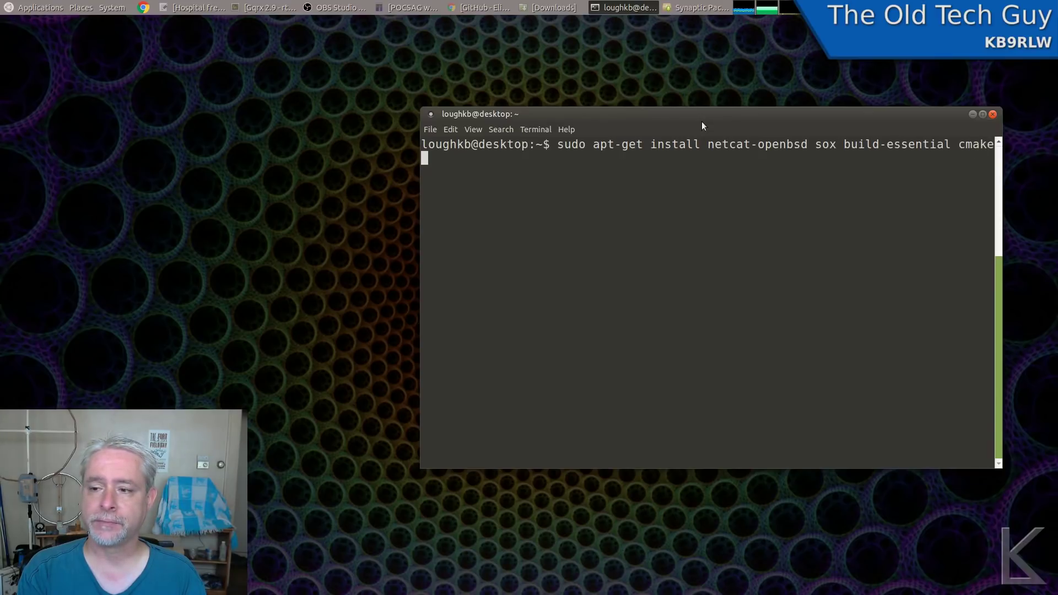
key("Up")
key("Return")
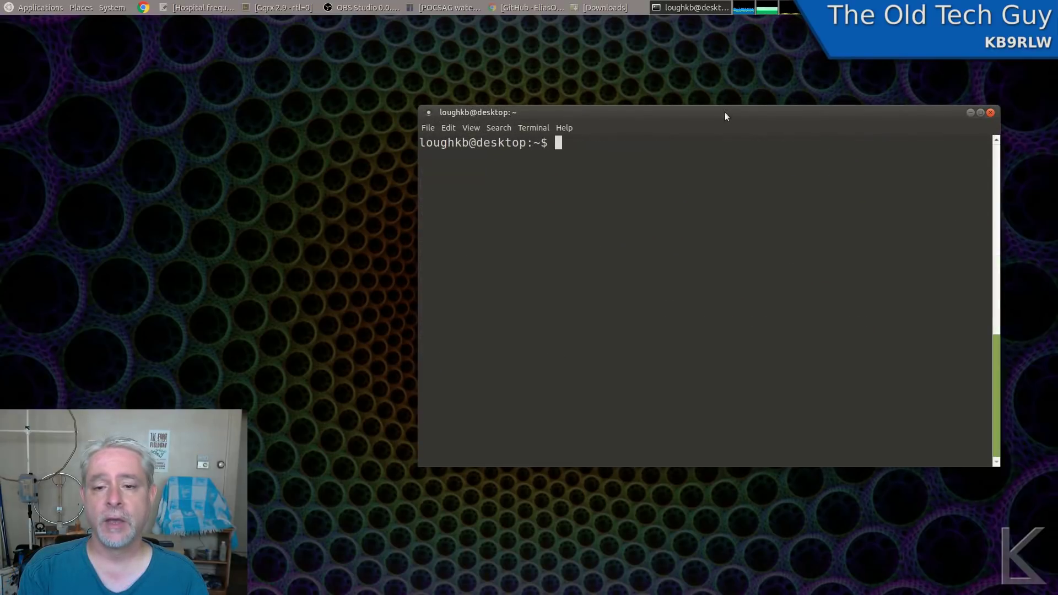
Go to the home directory, change into Downloads and list its files
type("cd")
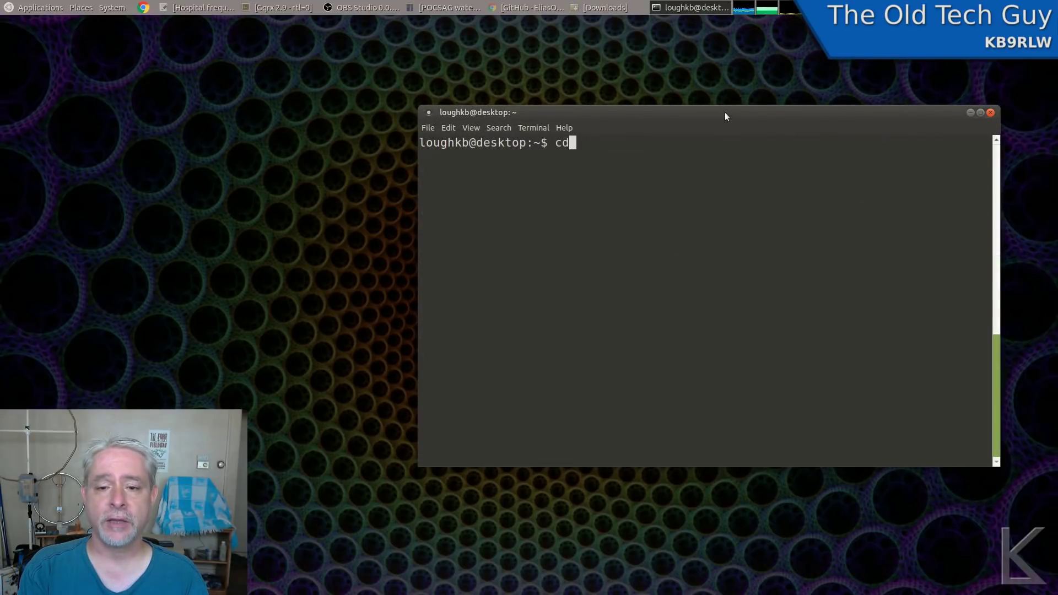
key("Return")
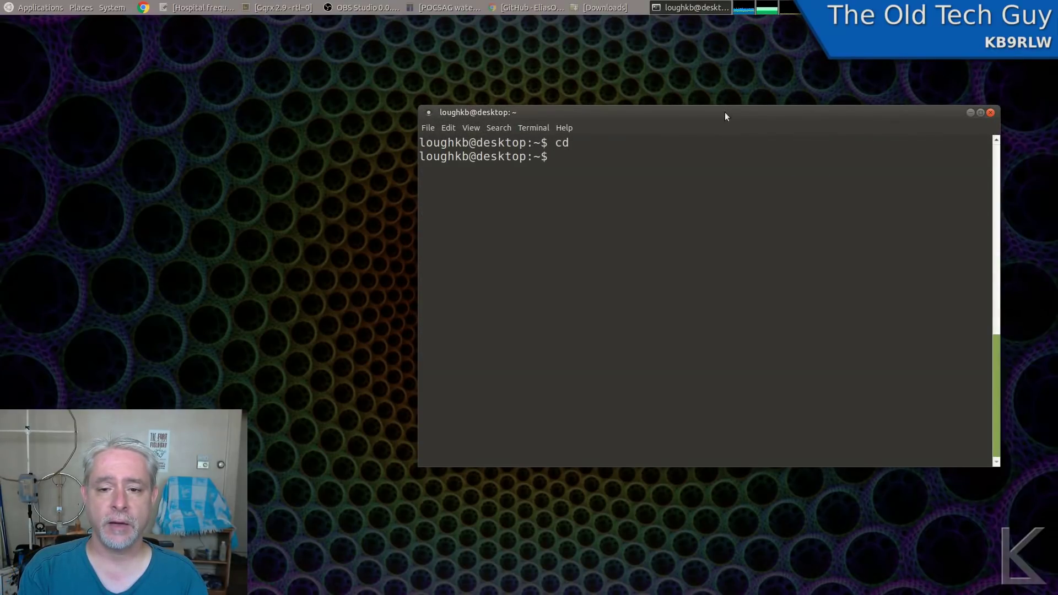
type("cd Downloa")
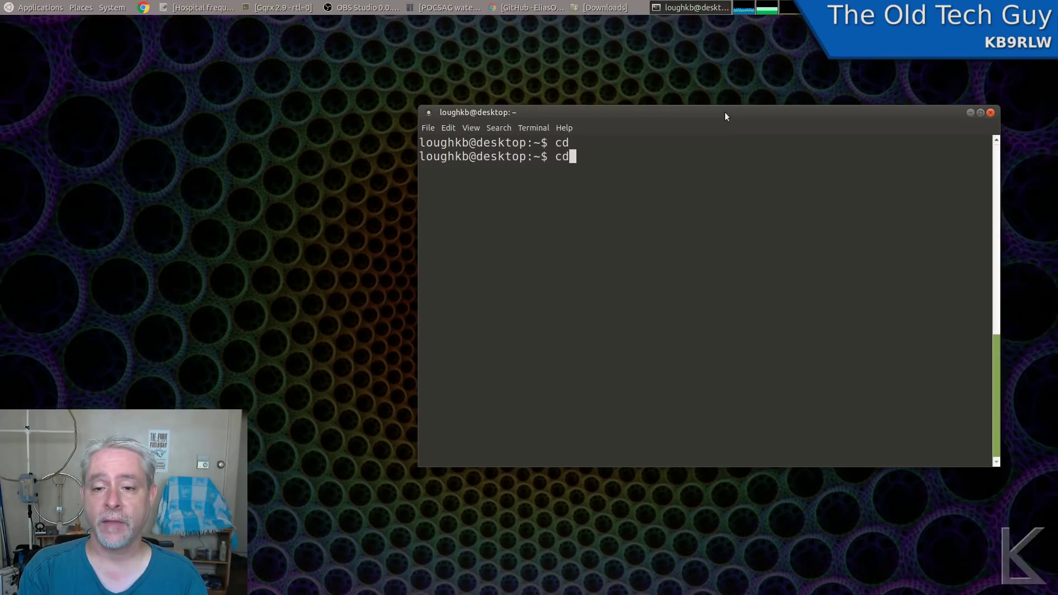
type("ds")
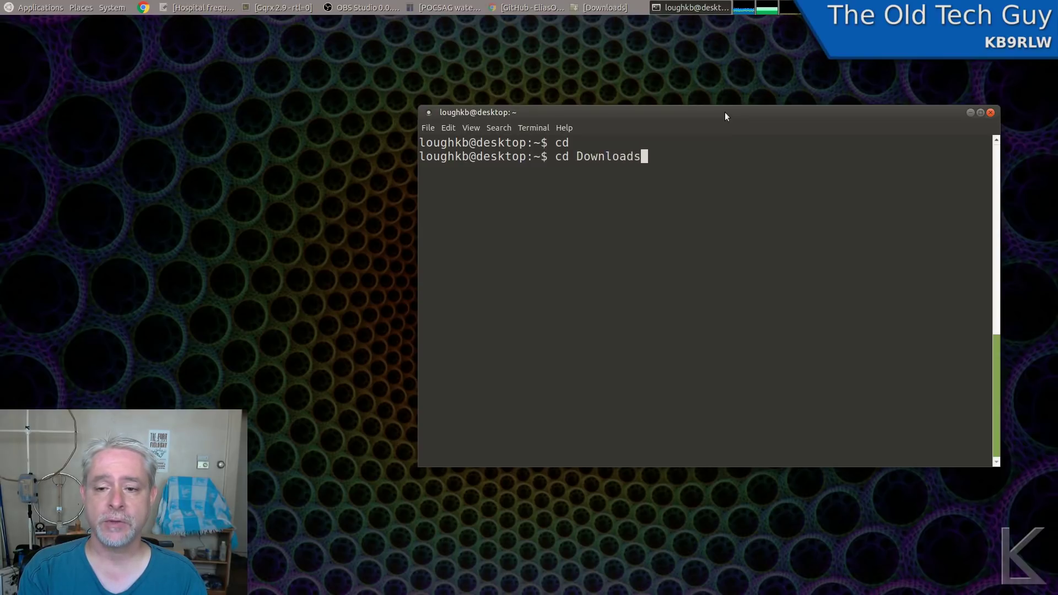
key("Return")
type("ls")
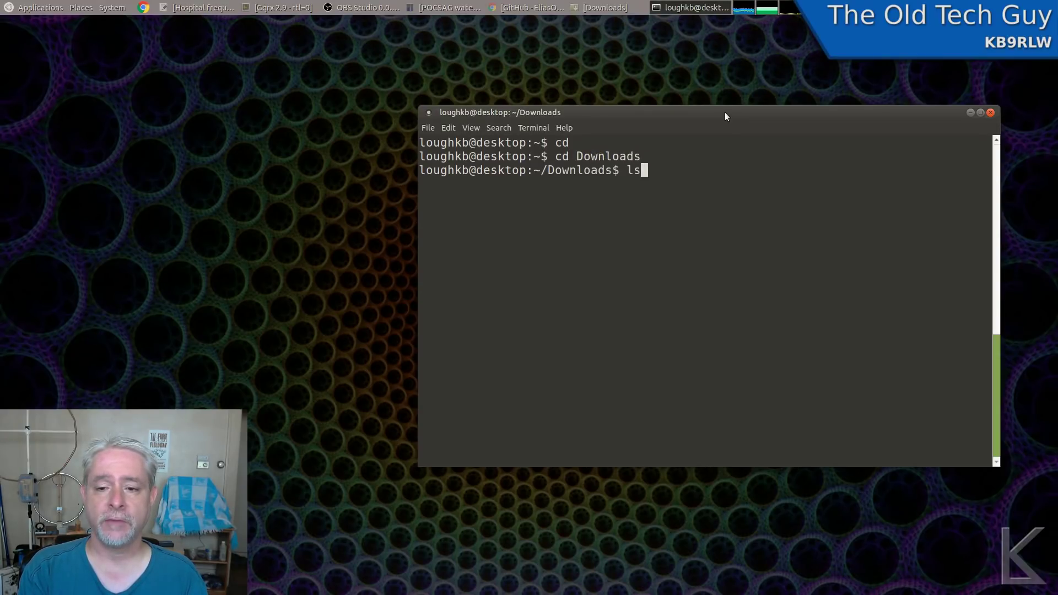
key("Return")
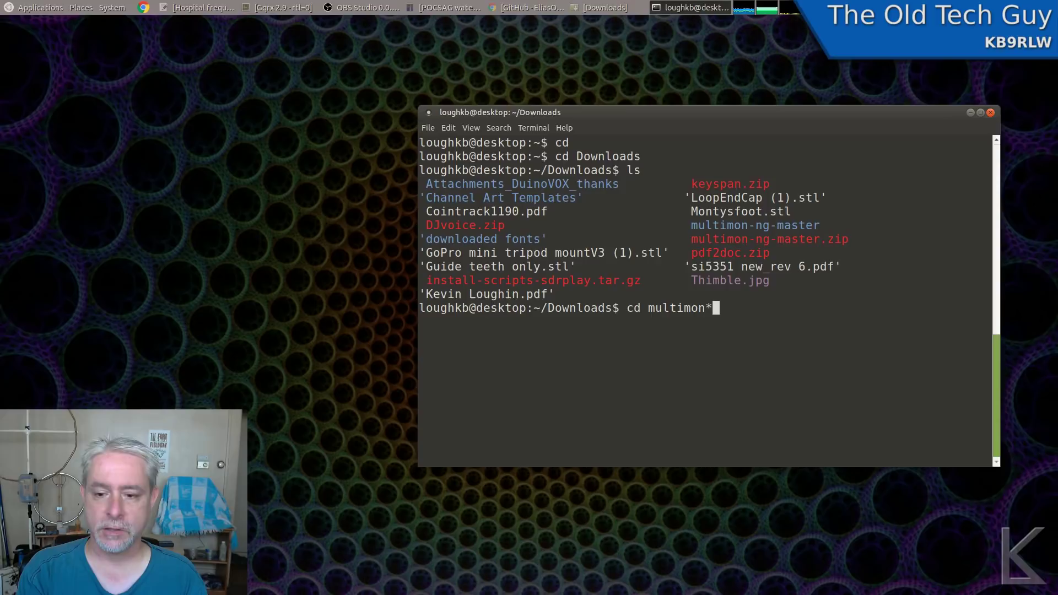
After a failed wildcard cd, copy the multimon-ng-master name from the listing and cd into it
key("Return")
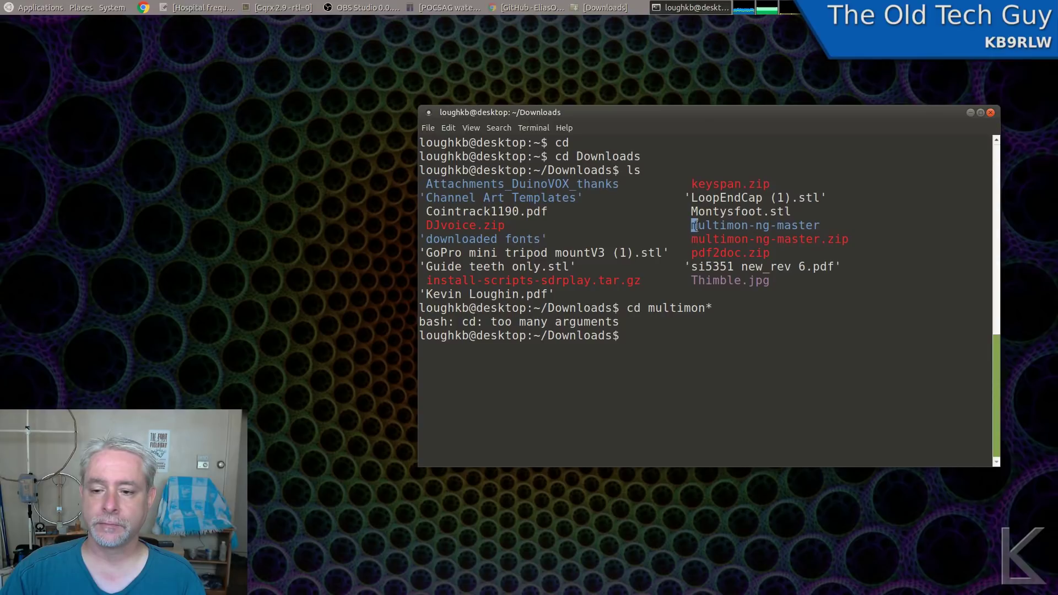
left_click_drag(695, 226, 794, 225)
right_click(824, 227)
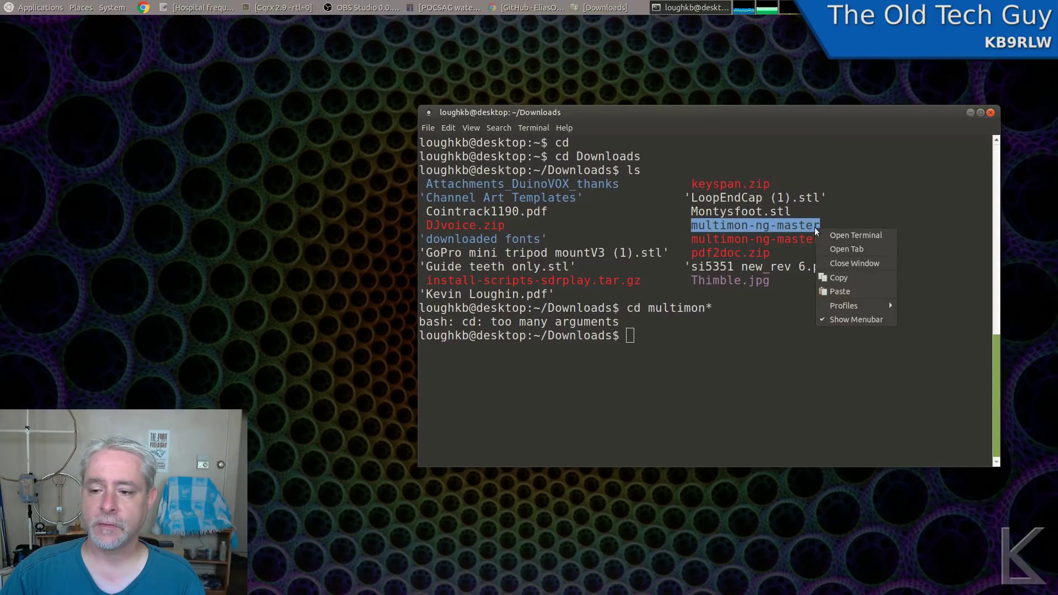
left_click(854, 277)
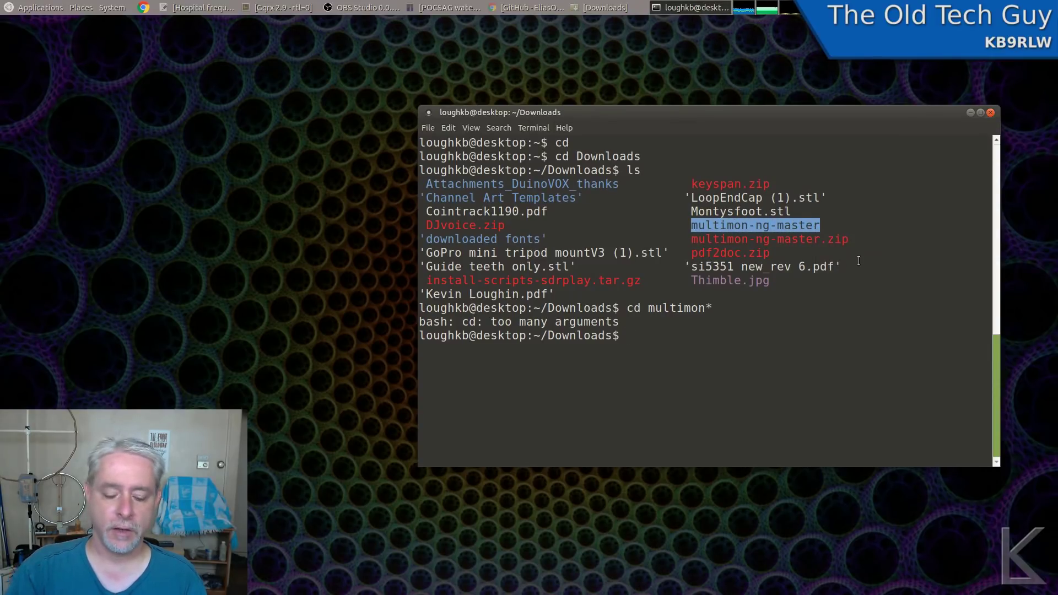
type("cd")
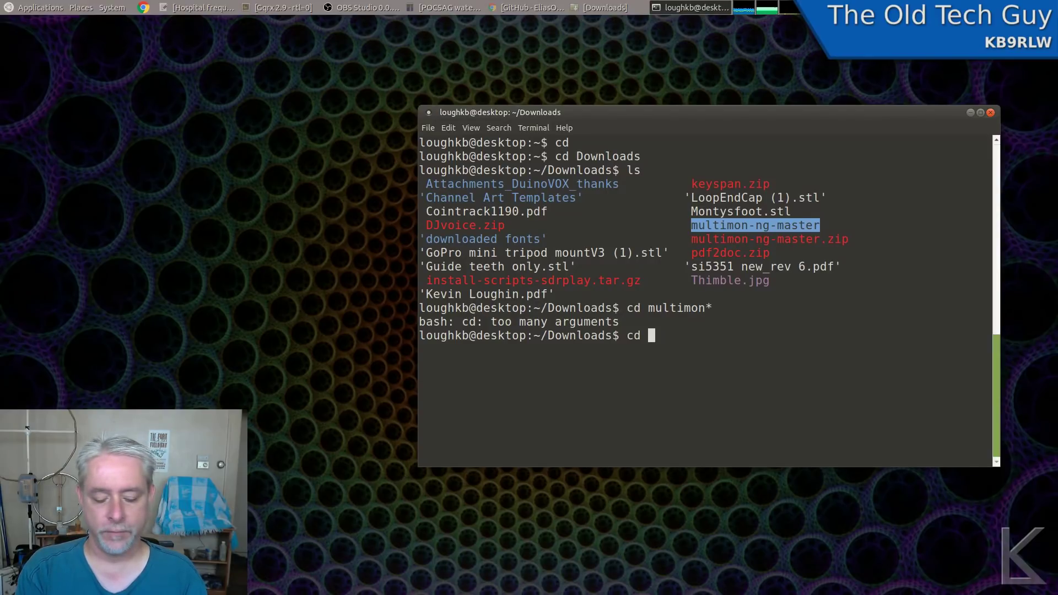
key("ctrl+shift+v")
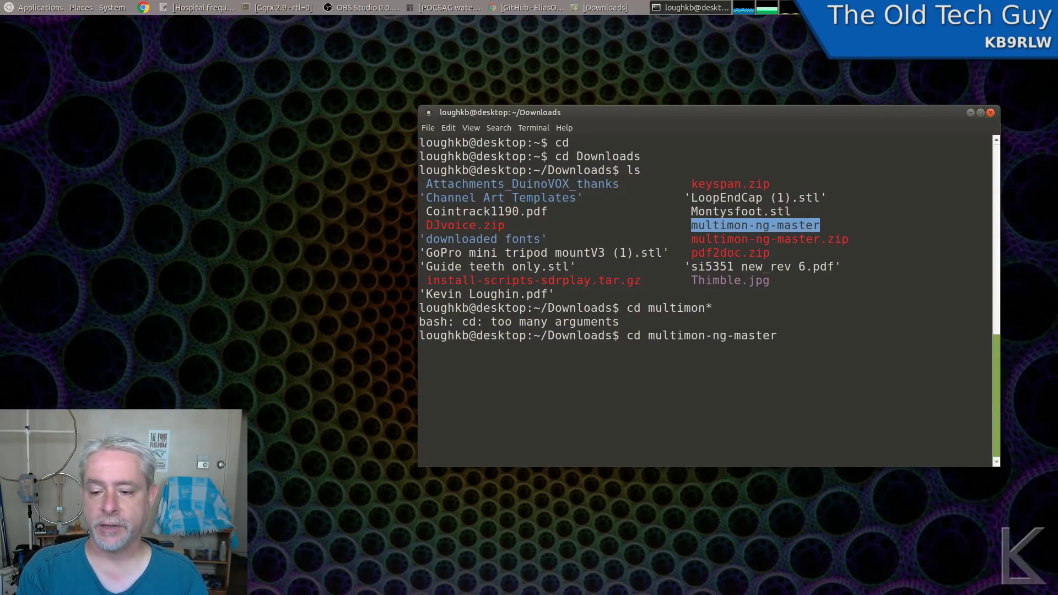
key("Return")
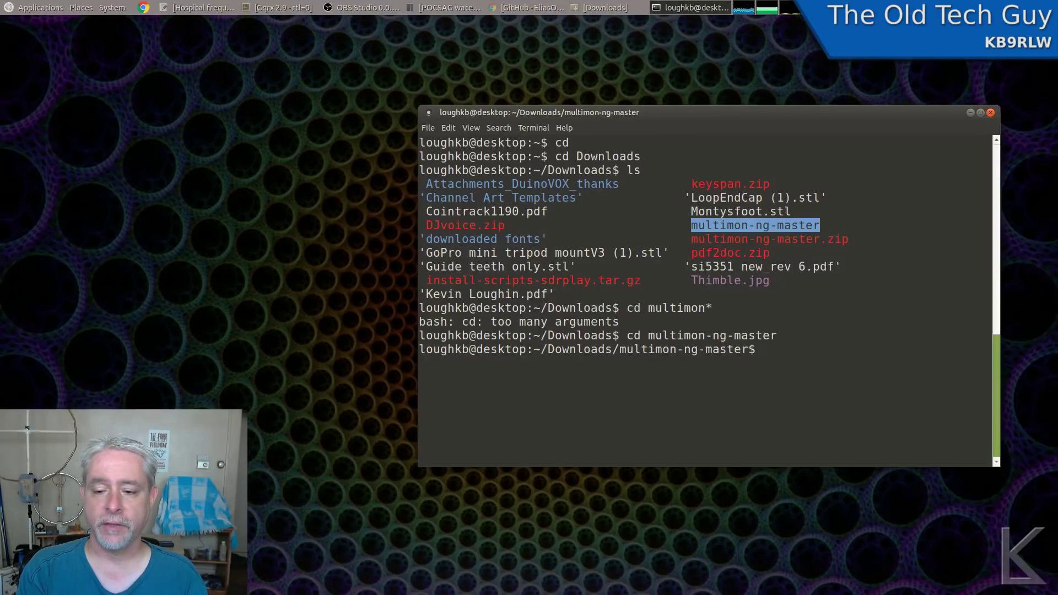
Run ls, mkdir build, cd build, cmake .. and sudo make install for multimon-ng
key("Return")
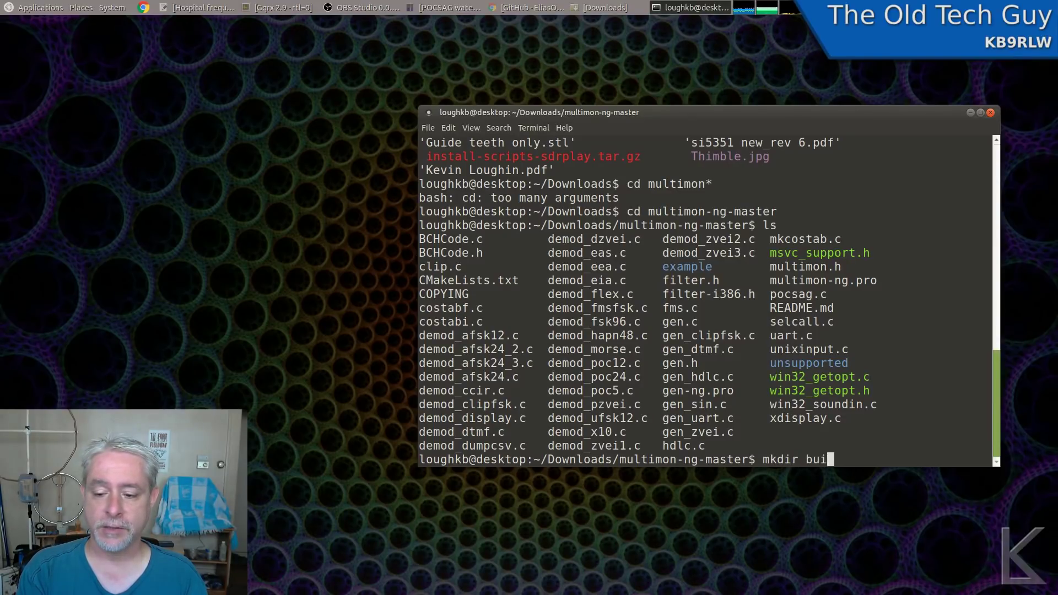
key("Return")
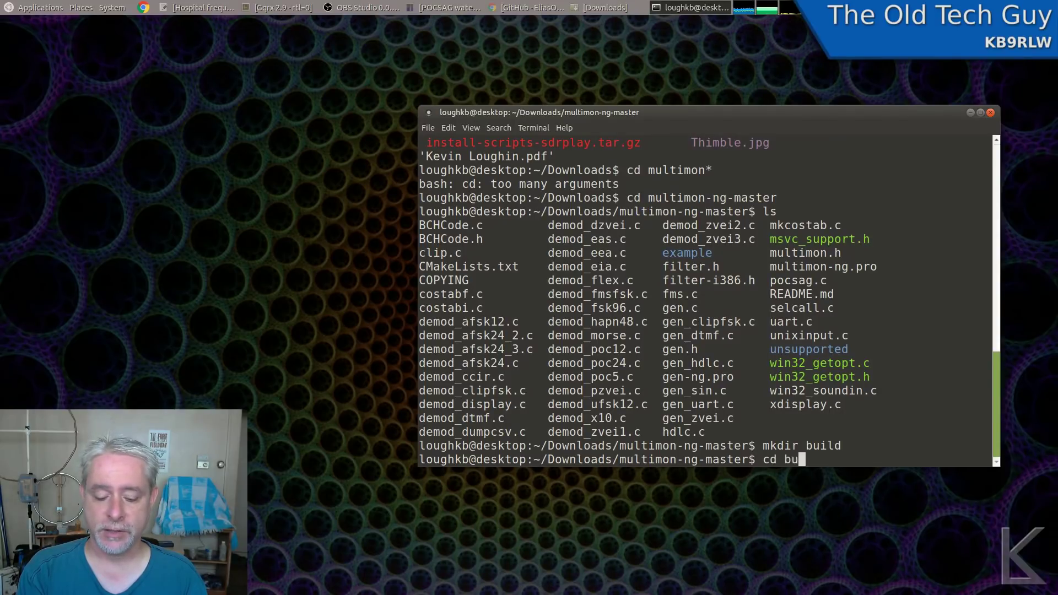
type("cd build")
key("Return")
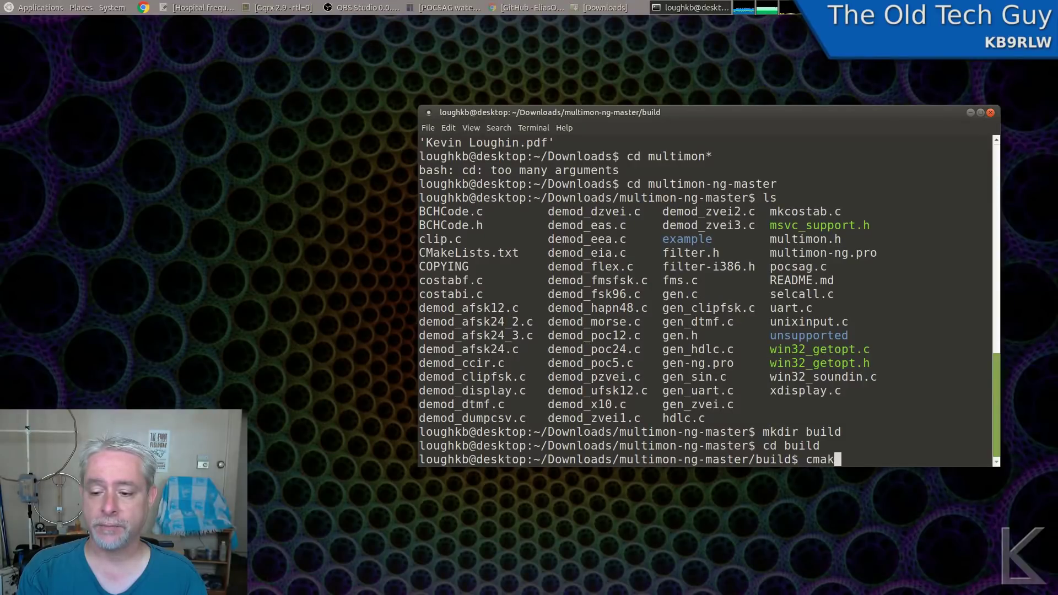
type("cmake ..")
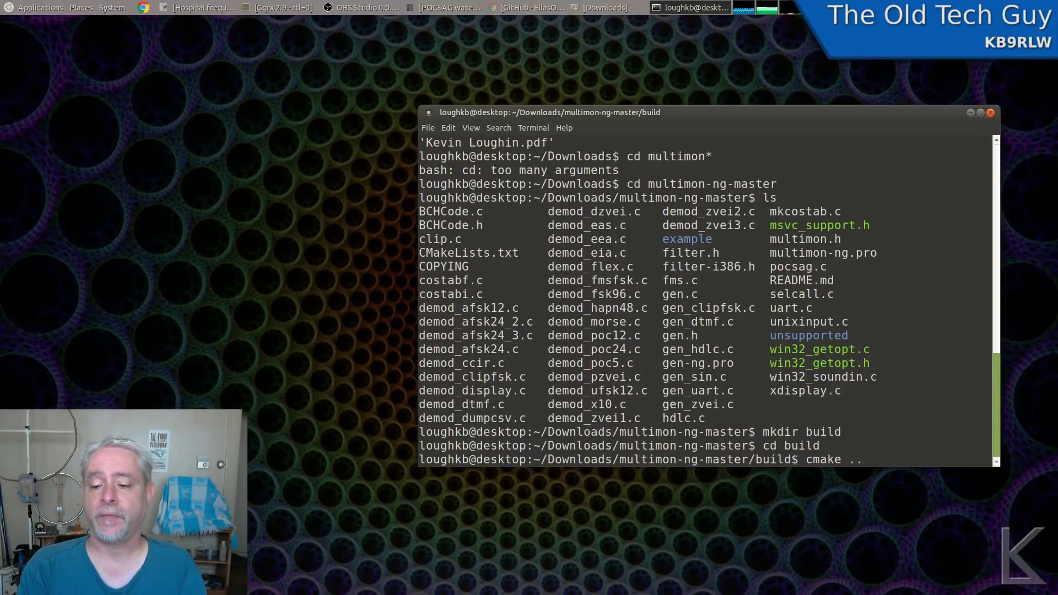
key("Return")
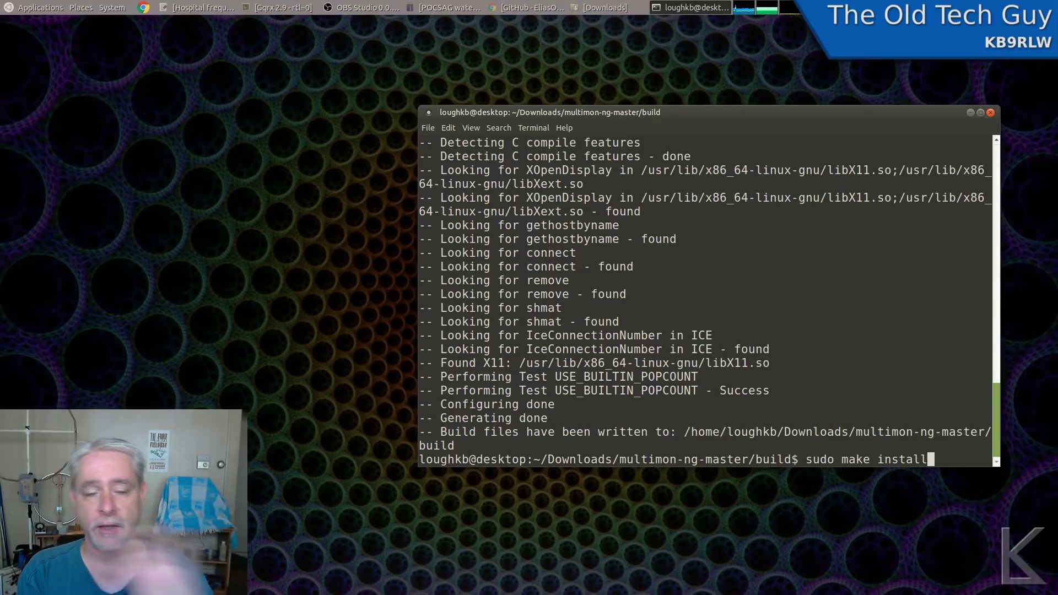
key("Return")
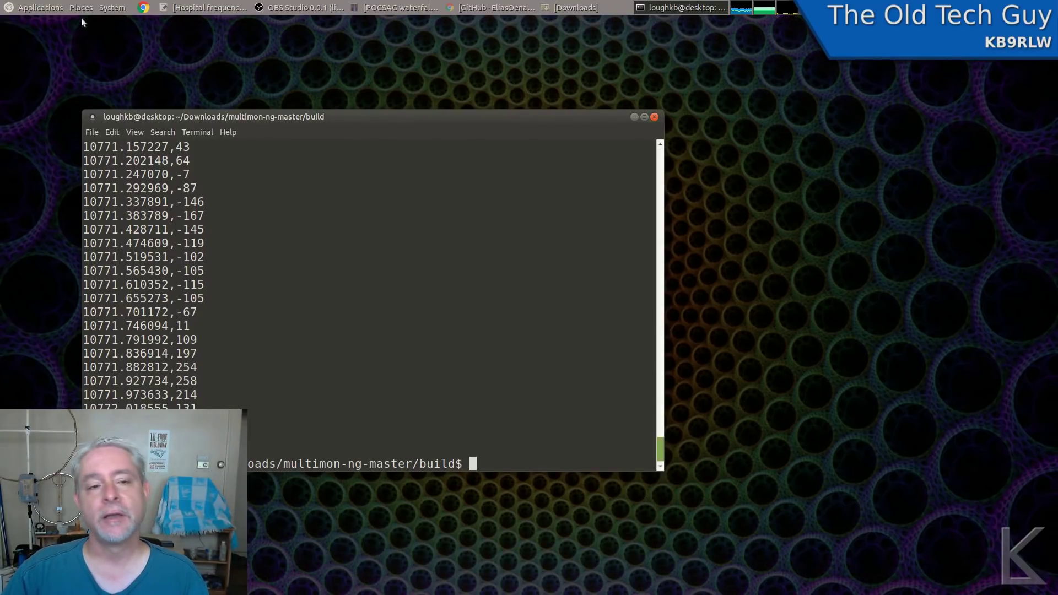
Launch Gqrx from the Applications > Hamradio menu
left_click(56, 8)
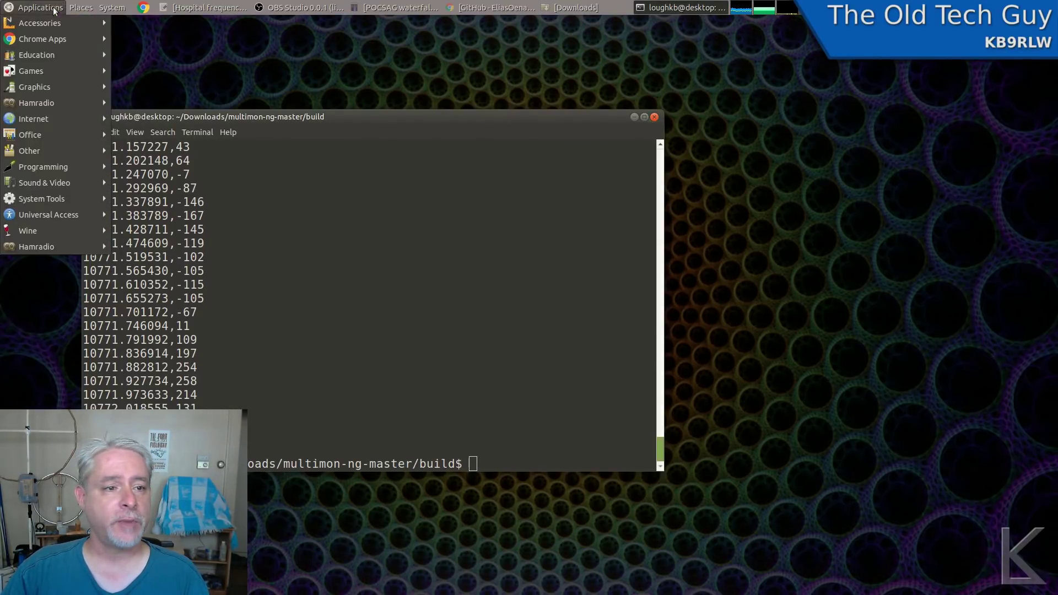
mouse_move(58, 103)
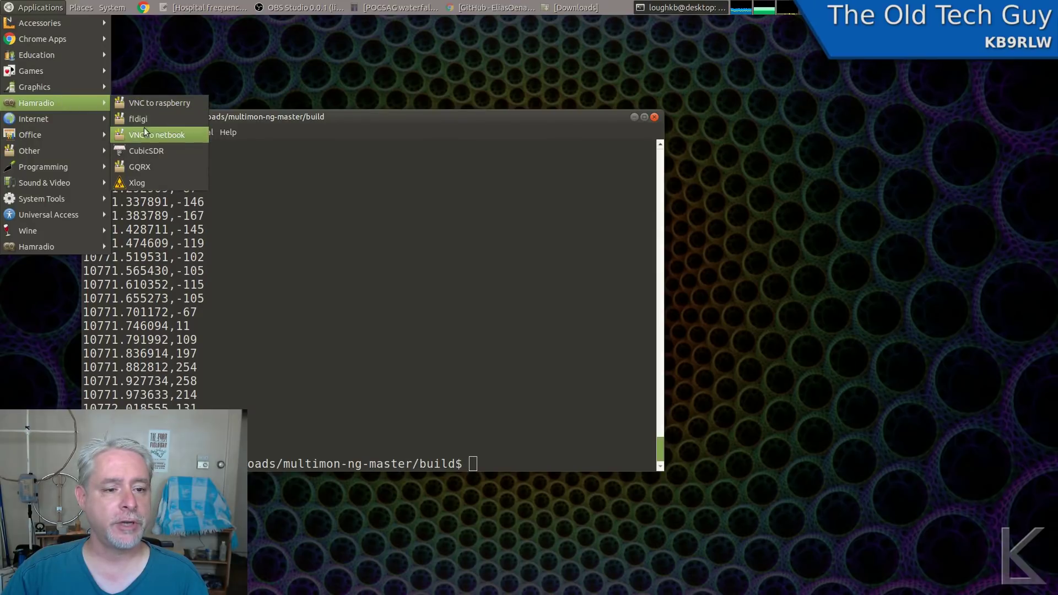
left_click(145, 164)
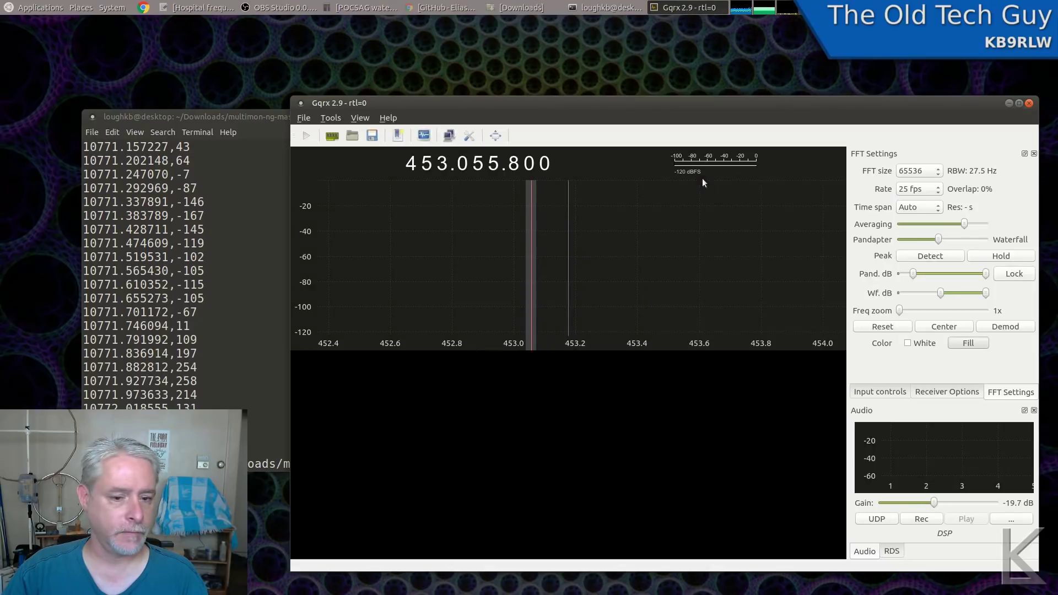
left_click_drag(592, 100, 608, 91)
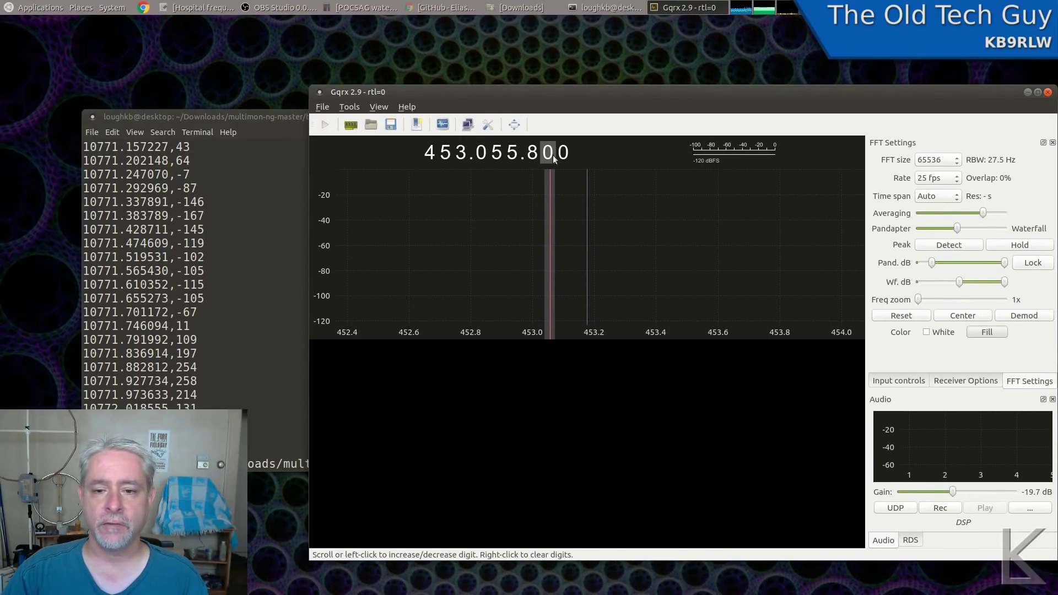
Start DSP, zoom the spectrum, tune to 453.049400 MHz, and lower audio gain to -33.3 dB
left_click(326, 127)
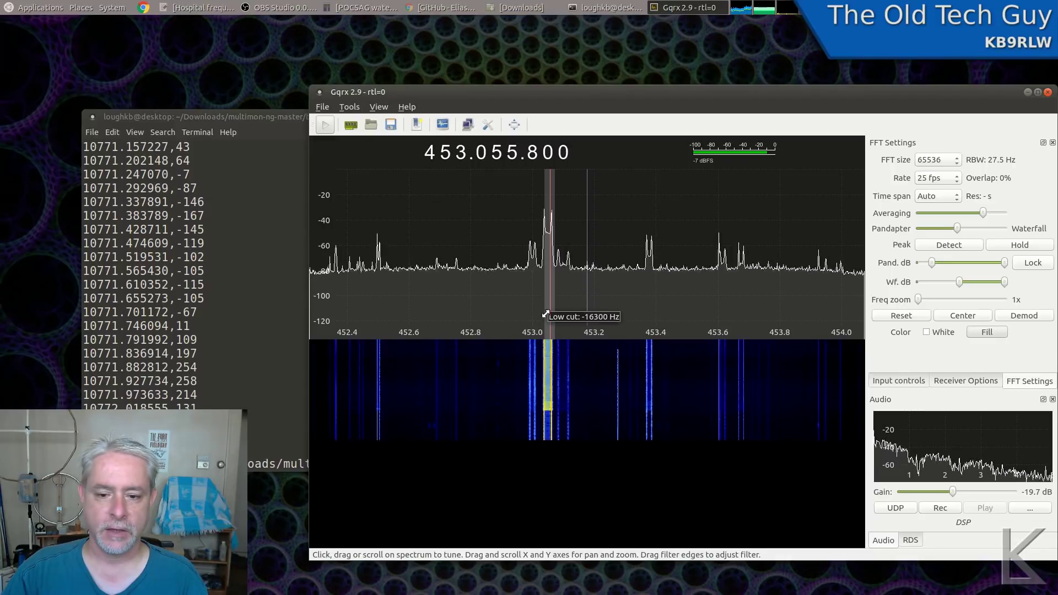
scroll(561, 332, "up", 1)
scroll(561, 332, "up", 5)
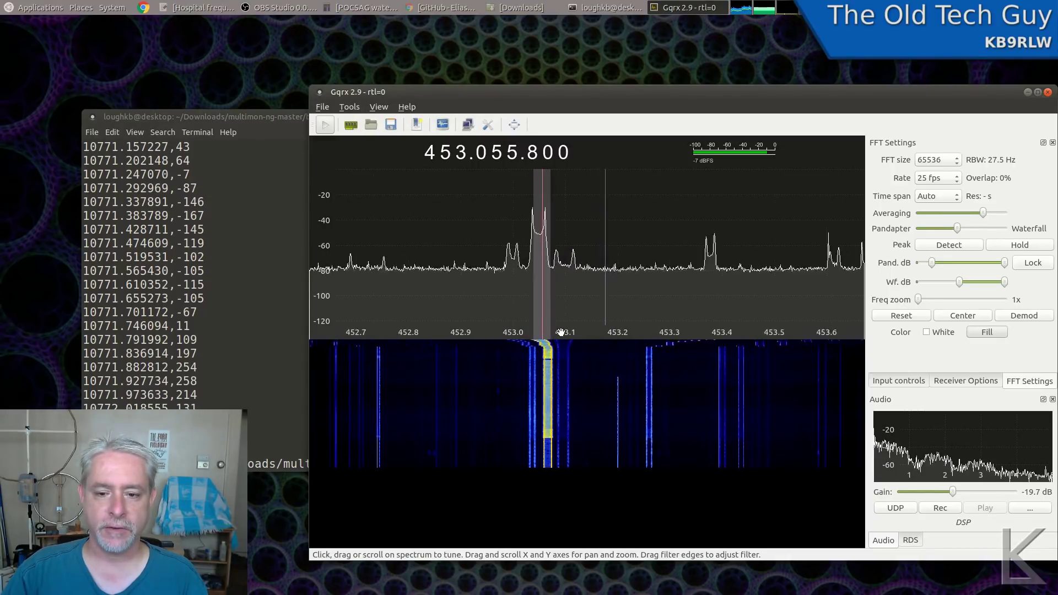
scroll(562, 332, "up", 1)
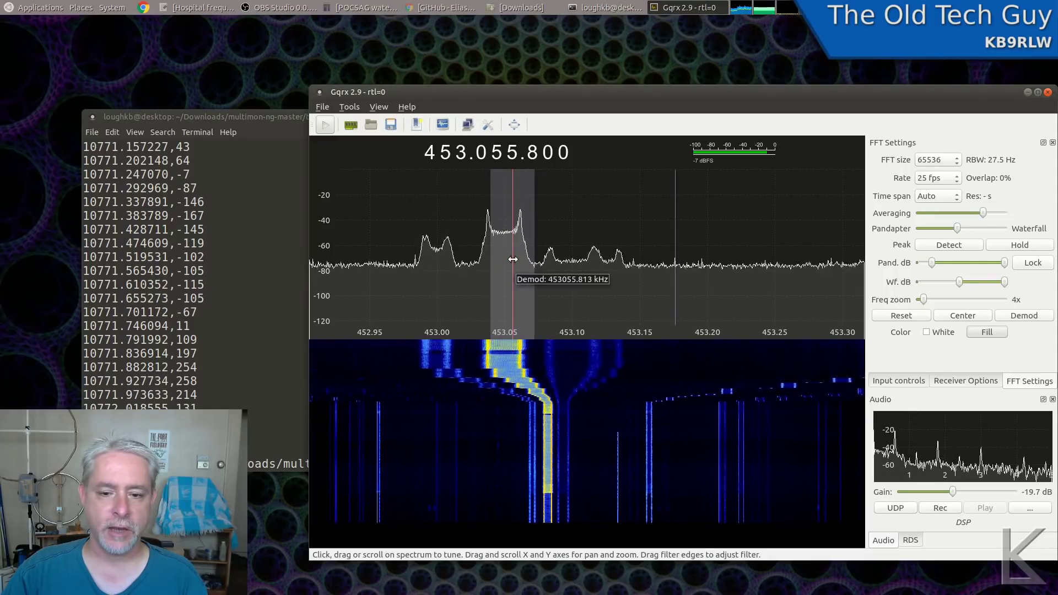
left_click_drag(513, 261, 504, 260)
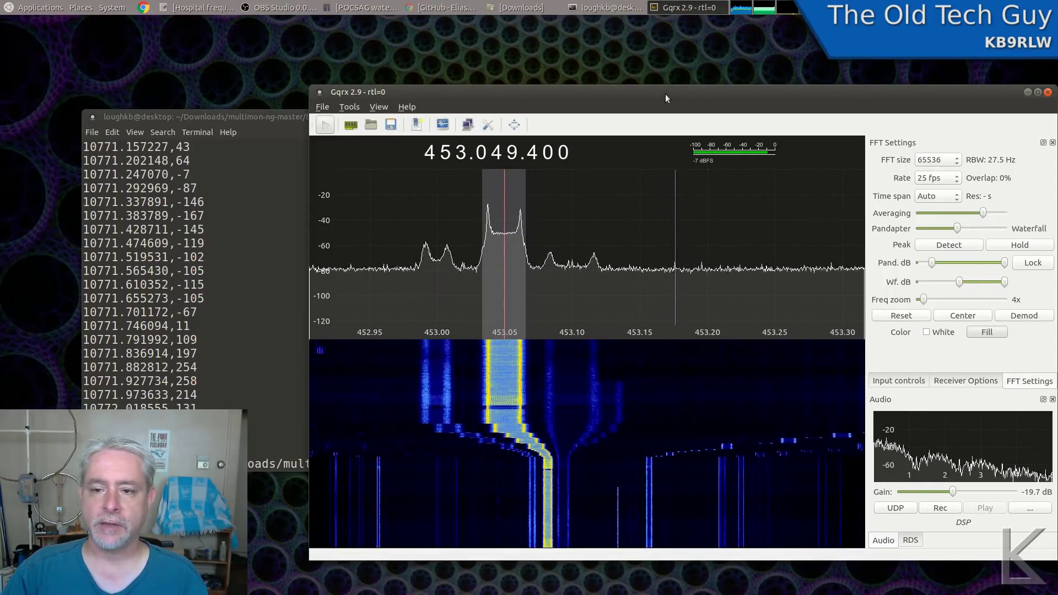
left_click_drag(666, 94, 670, 66)
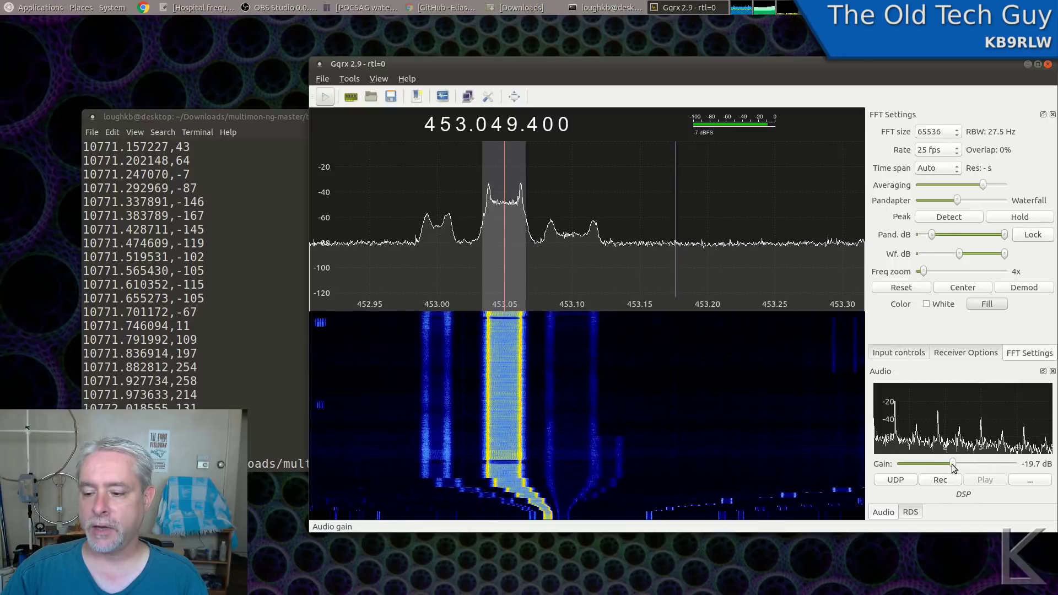
left_click_drag(950, 469, 943, 466)
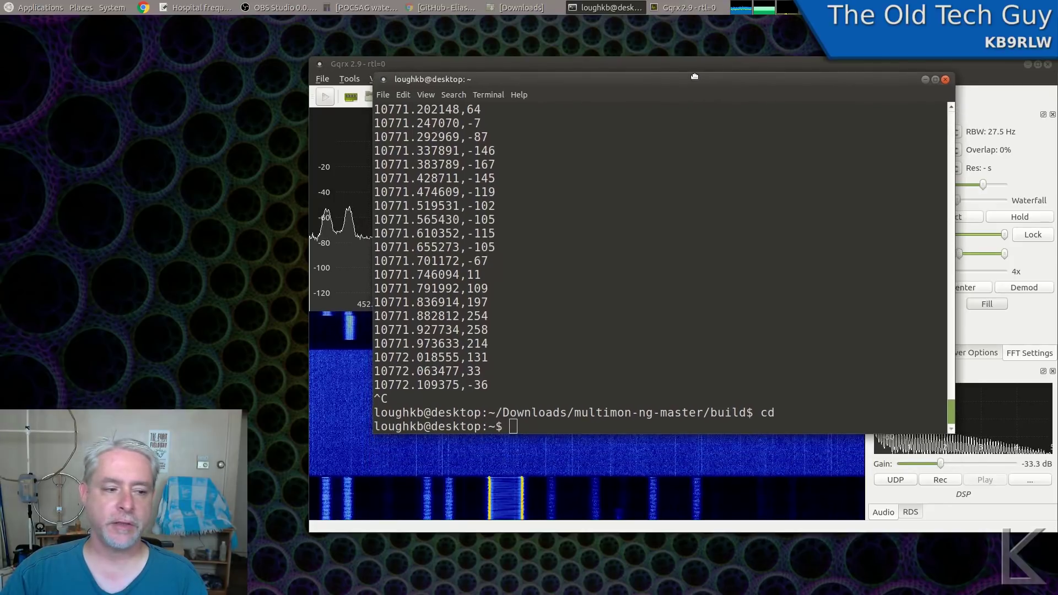
Paste the nc -l -u -p 7355 | sox | multimon-ng POCSAG512/1200/2400 command into the terminal
left_click_drag(694, 76, 680, 50)
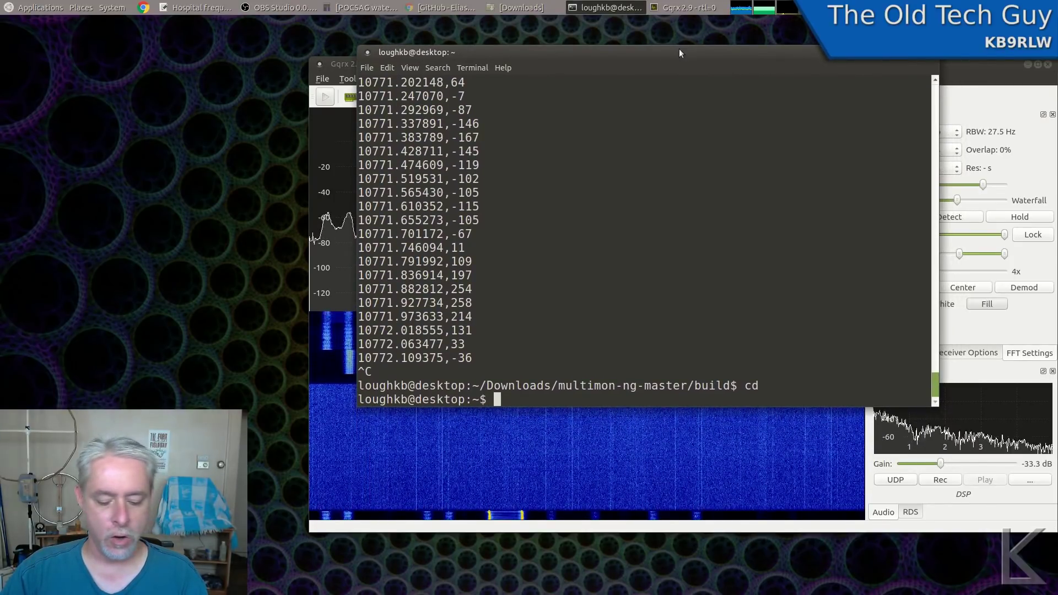
type("nc -l -u -p 7355 | sox -t raw -esigned-integer -b 16 -r 48000 - -esigned-integer -b 16 -r 22050 -t raw - | multimon-ng -t raw -a POCSAG512 -a POCSAG1200 -a POCSAG2400 -f alpha -")
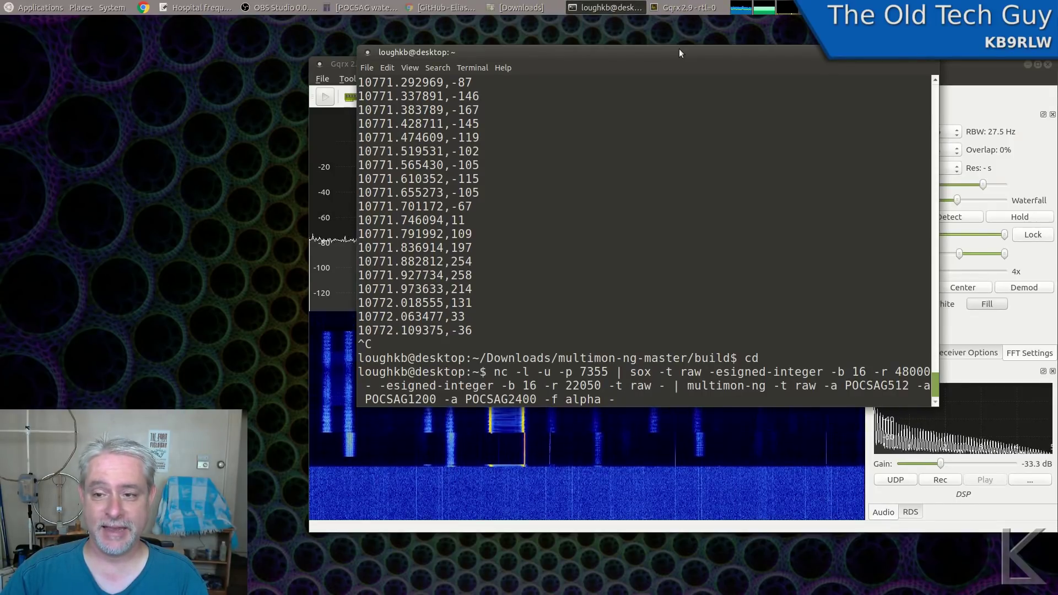
left_click_drag(679, 48, 707, 37)
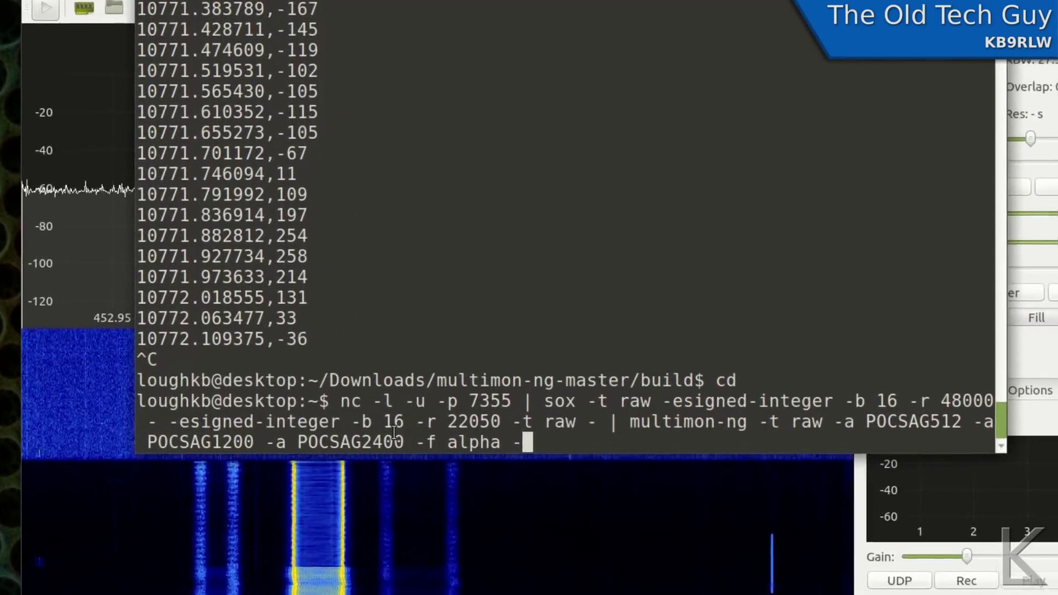
Highlight the nc -l -u -p 7355, sox and multimon-ng stages of the pipeline command in turn
left_click_drag(302, 410, 489, 414)
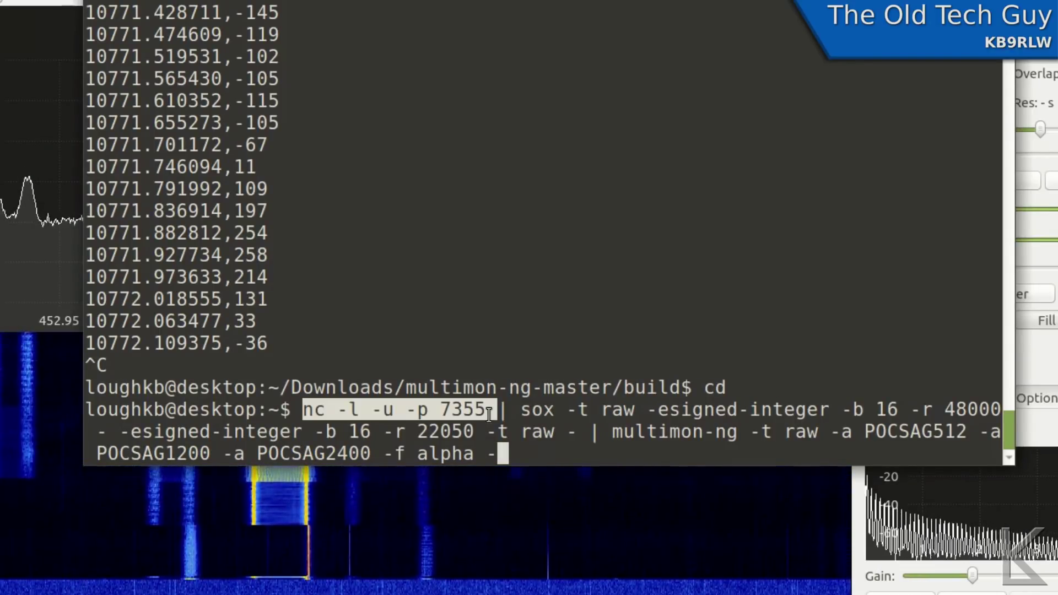
left_click_drag(489, 415, 577, 438)
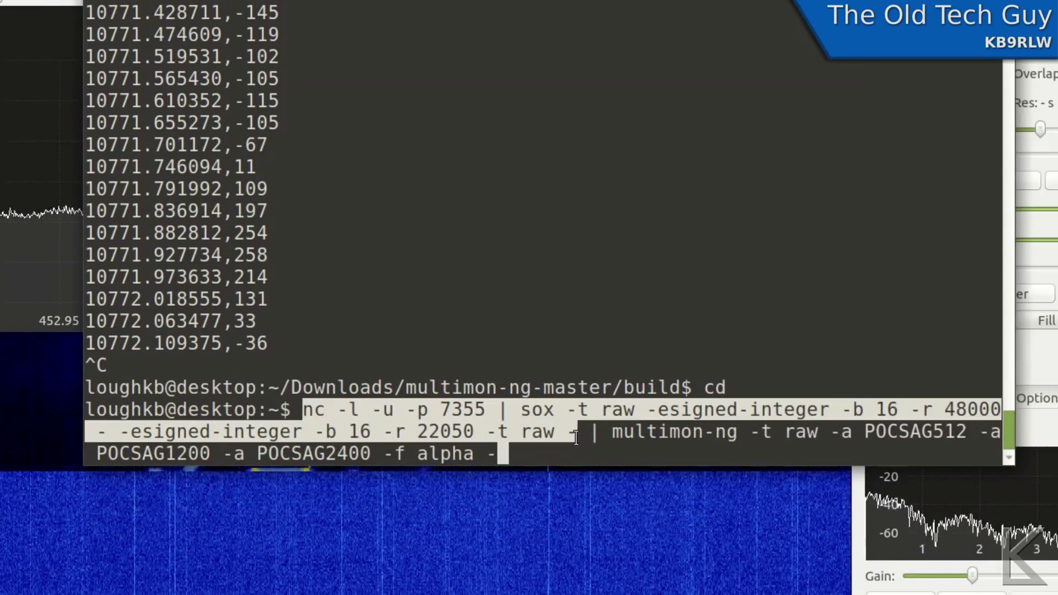
left_click(523, 411)
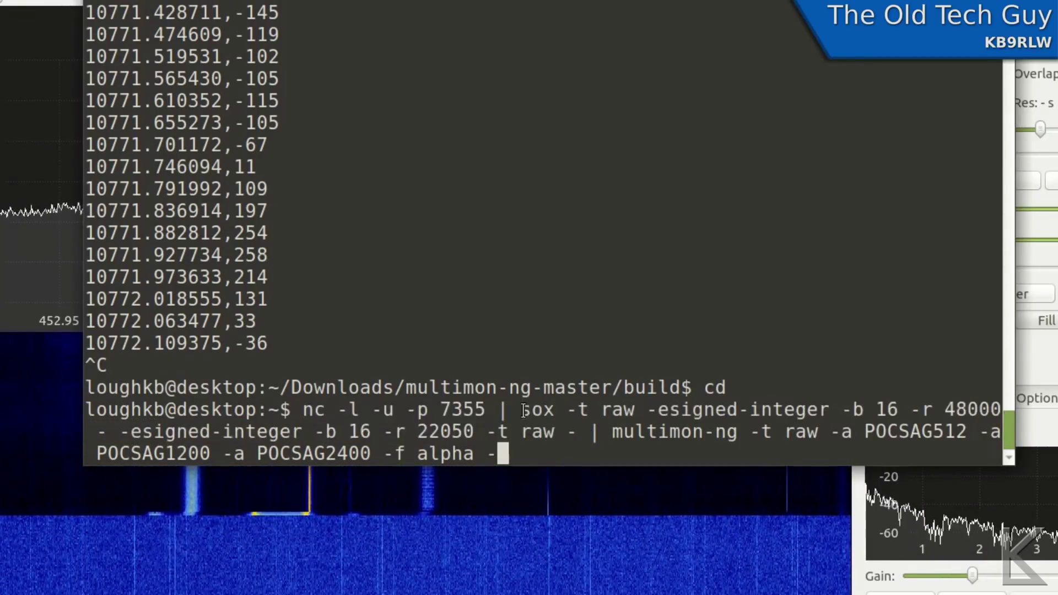
left_click_drag(523, 410, 578, 434)
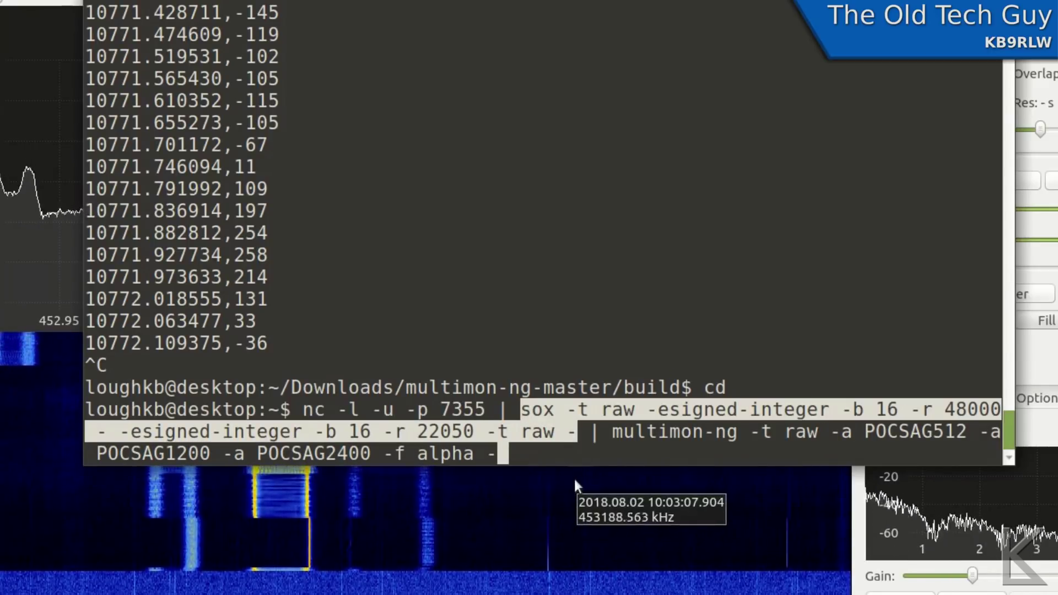
left_click(595, 436)
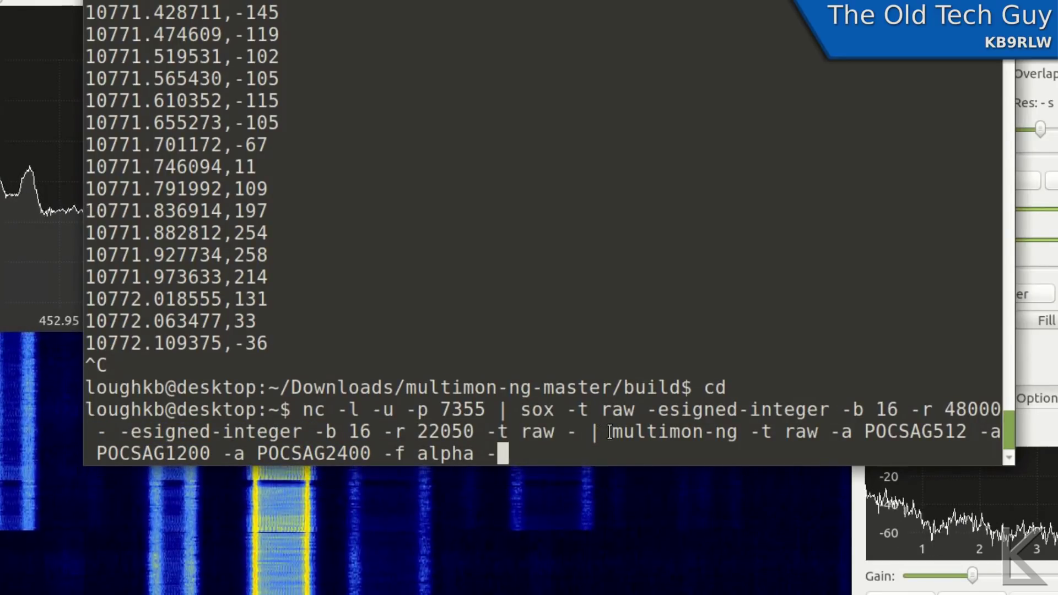
left_click_drag(610, 432, 620, 445)
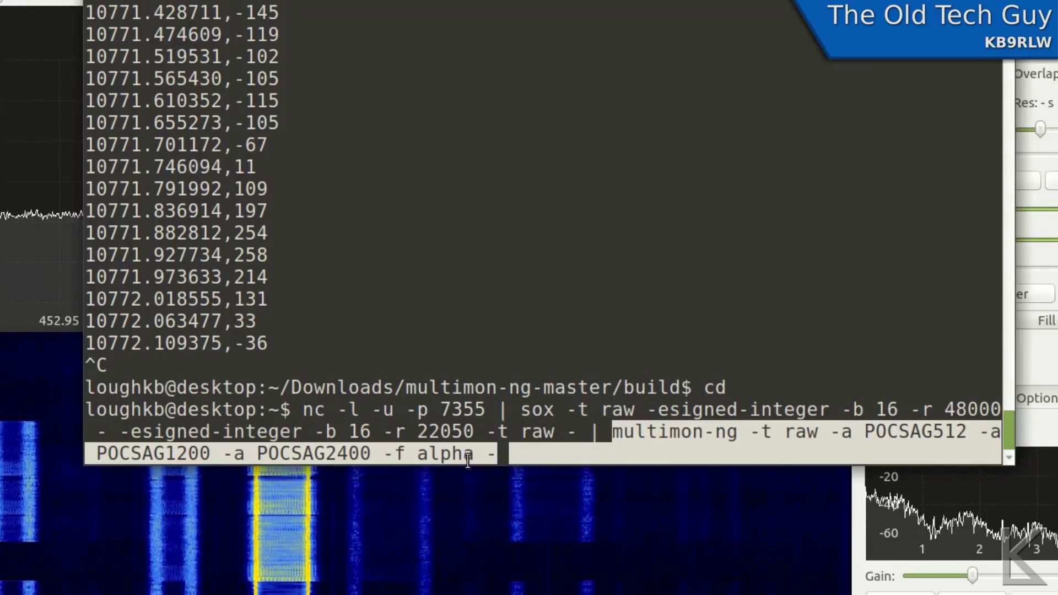
left_click(502, 454)
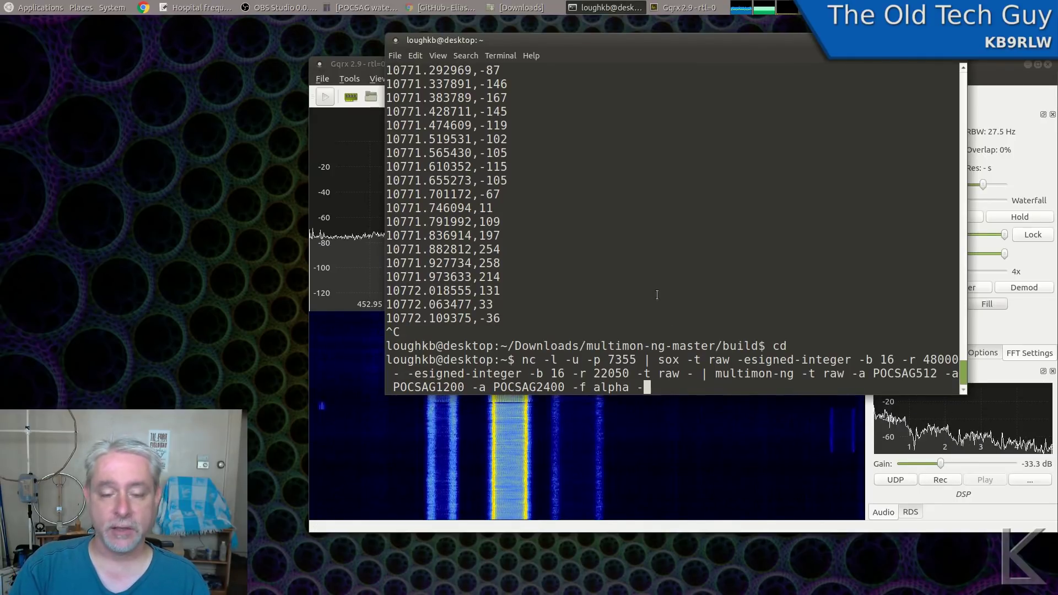
Run the pipeline, then check Gqrx's UDP streaming and return to the terminal showing POCSAG1200 pages
key("Return")
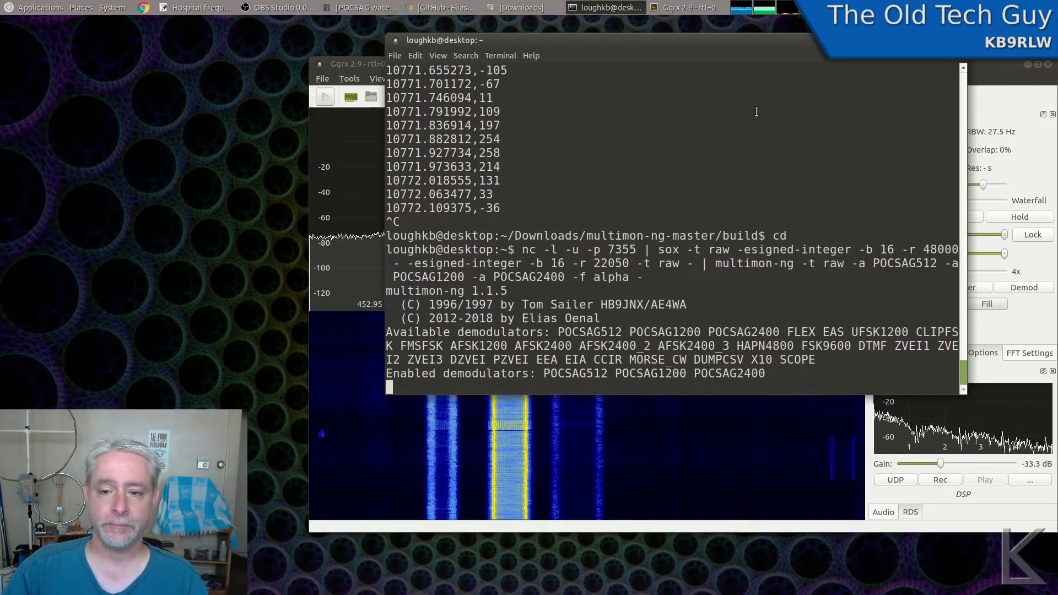
left_click_drag(761, 43, 763, 35)
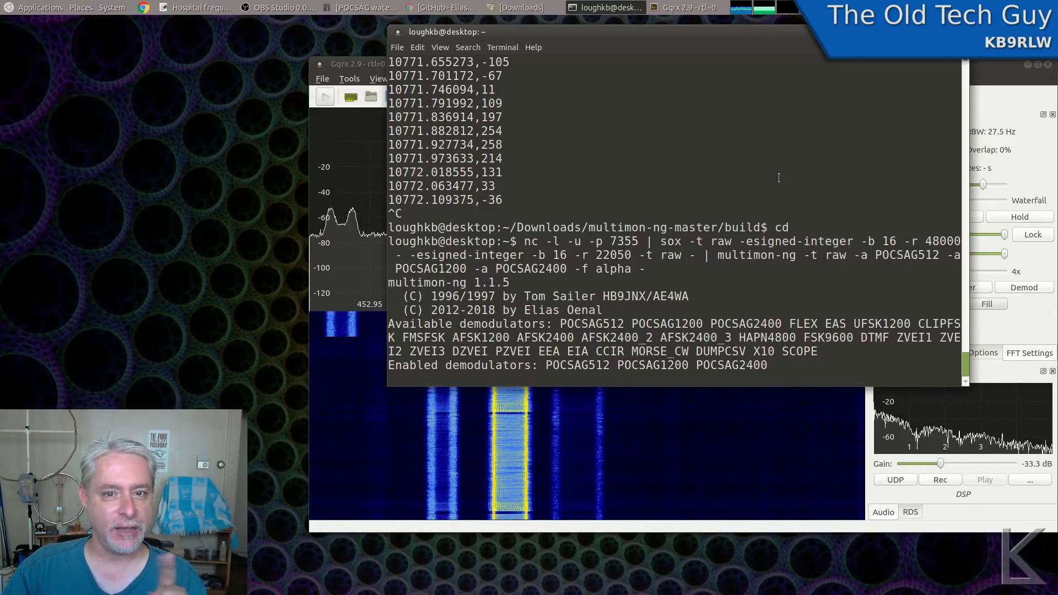
left_click(898, 493)
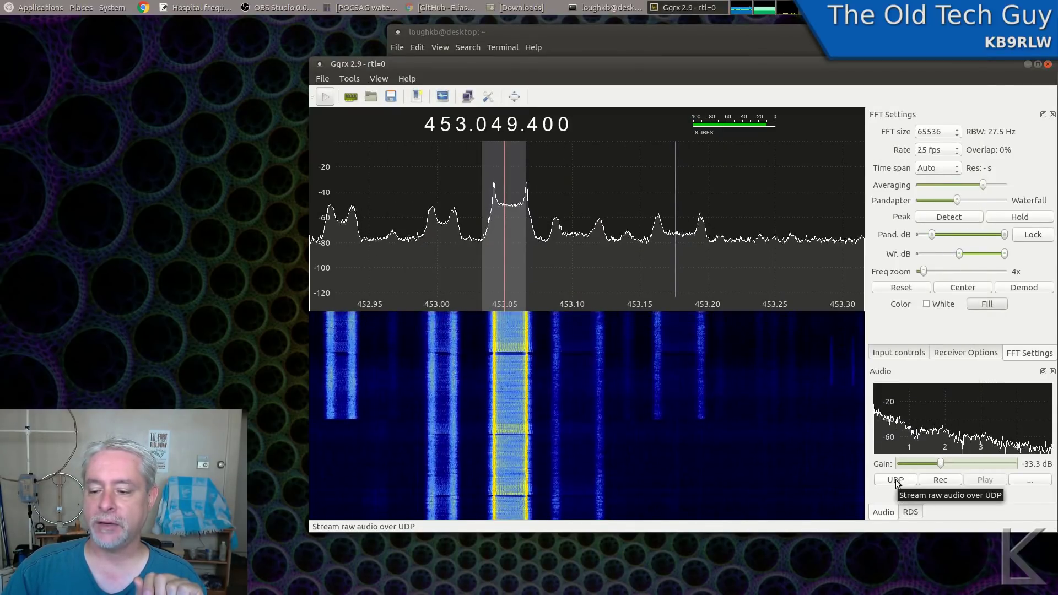
left_click(617, 31)
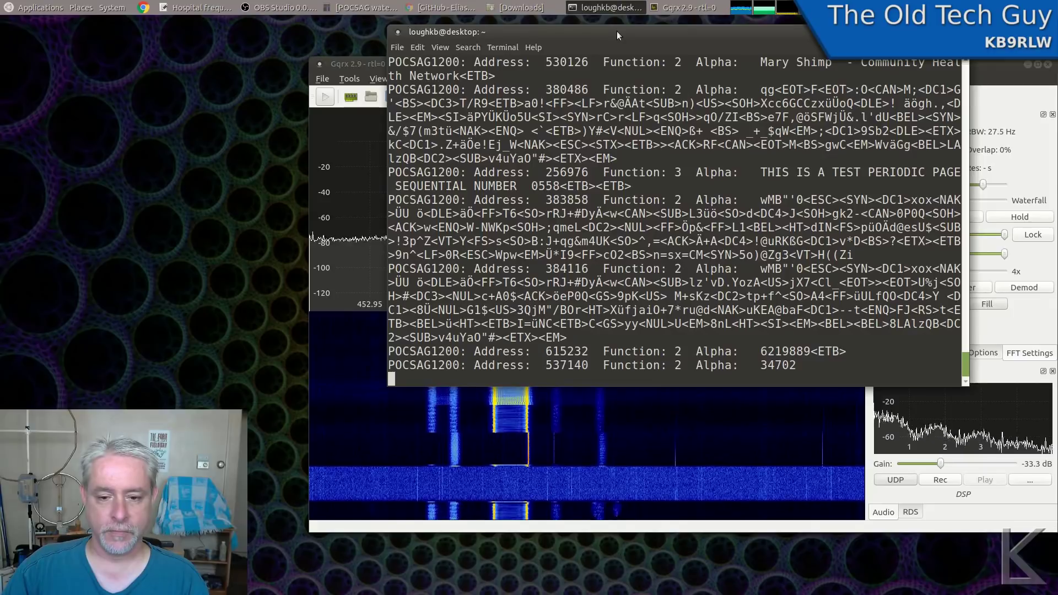
key("ctrl+c")
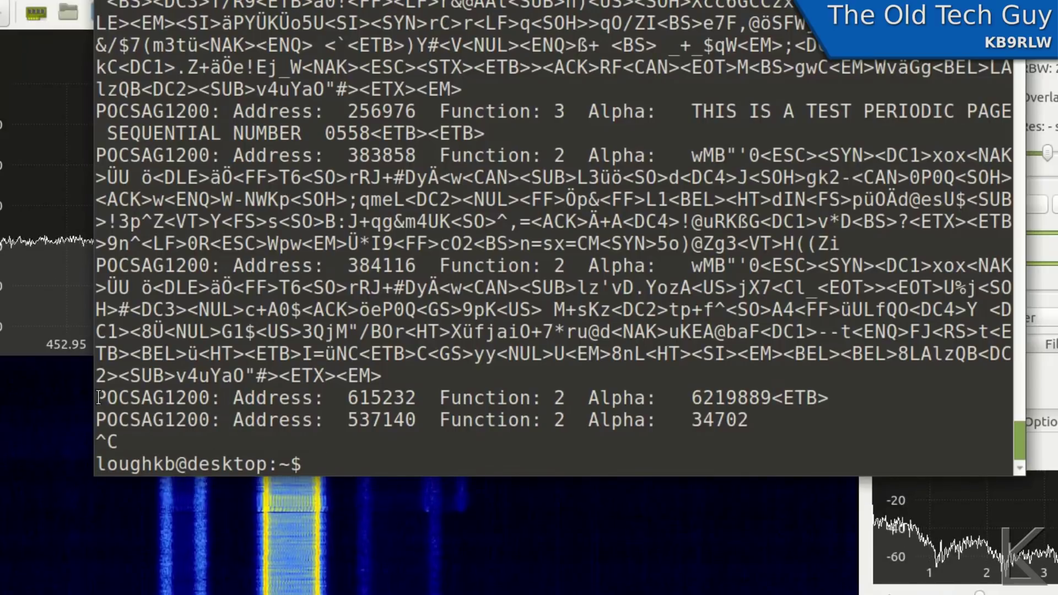
left_click_drag(104, 398, 186, 403)
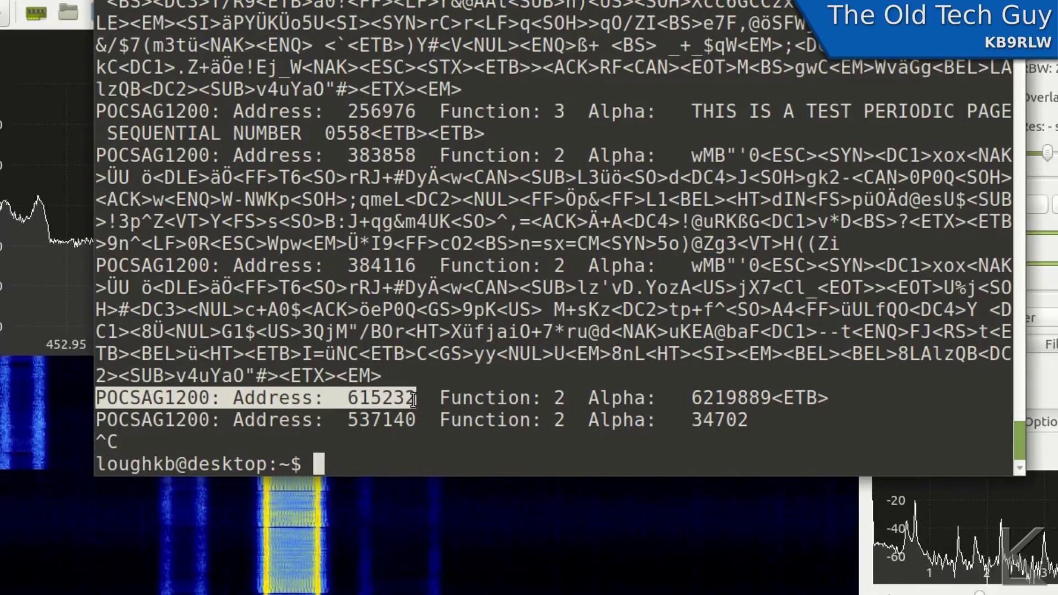
left_click_drag(431, 402, 519, 399)
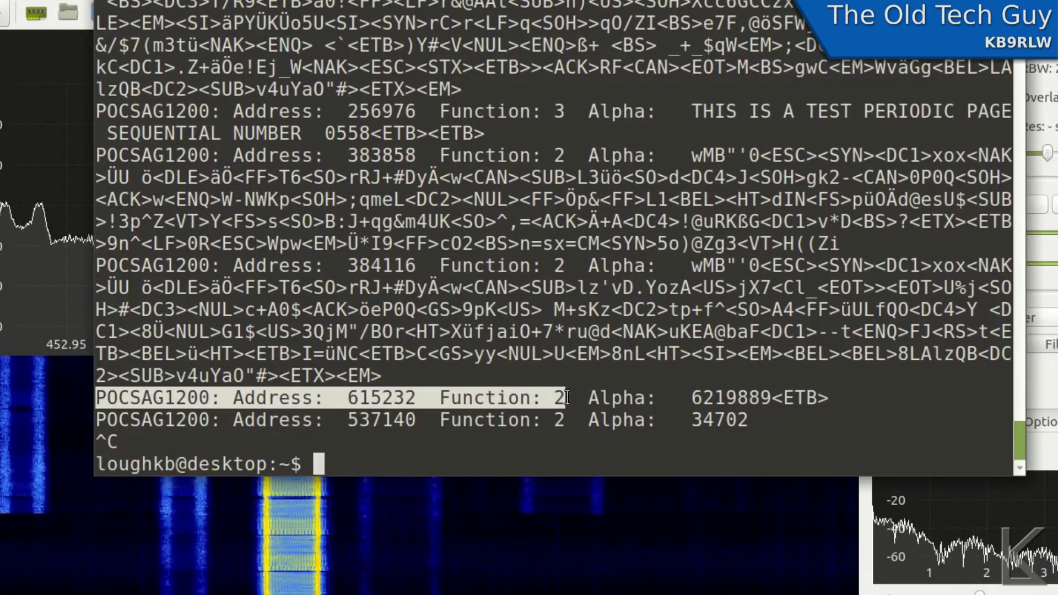
mouse_move(652, 405)
left_mouse_down()
mouse_move(524, 398)
mouse_move(632, 405)
left_mouse_up()
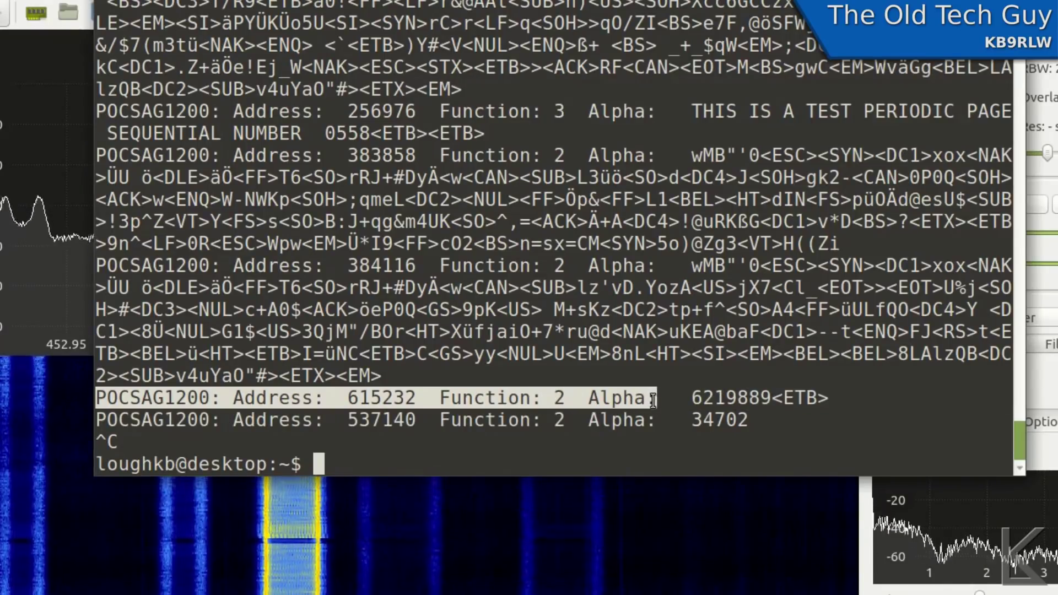
mouse_move(697, 394)
left_mouse_down()
mouse_move(810, 399)
mouse_move(677, 389)
left_mouse_up()
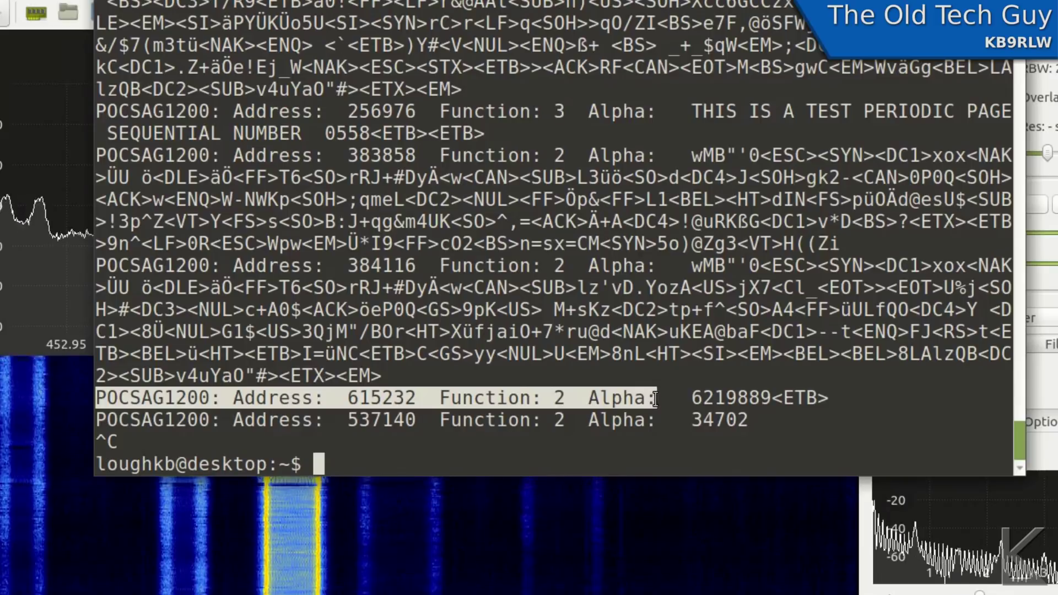
left_click(656, 400)
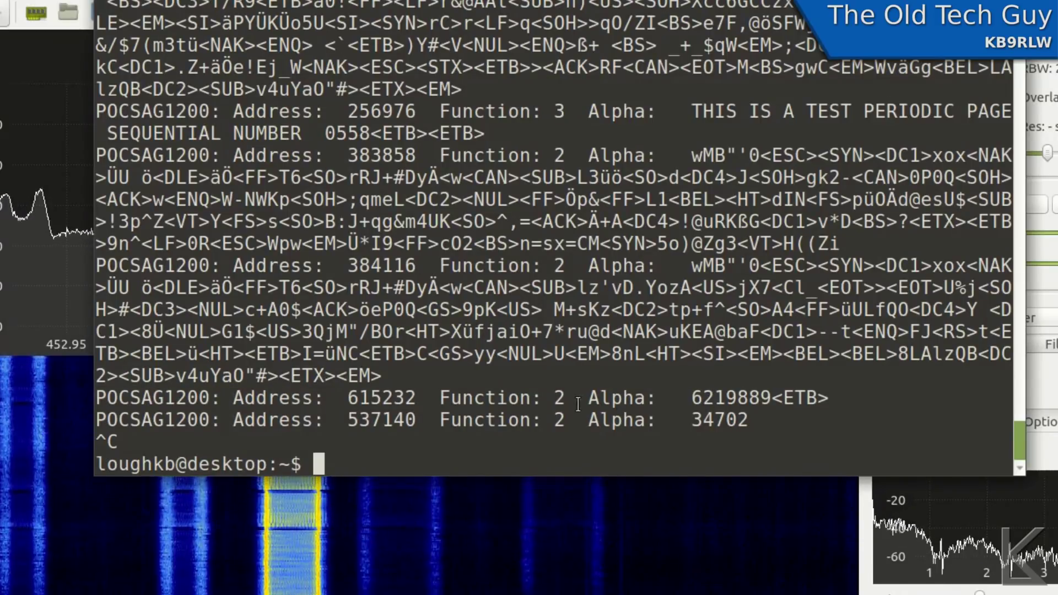
left_click_drag(96, 397, 593, 394)
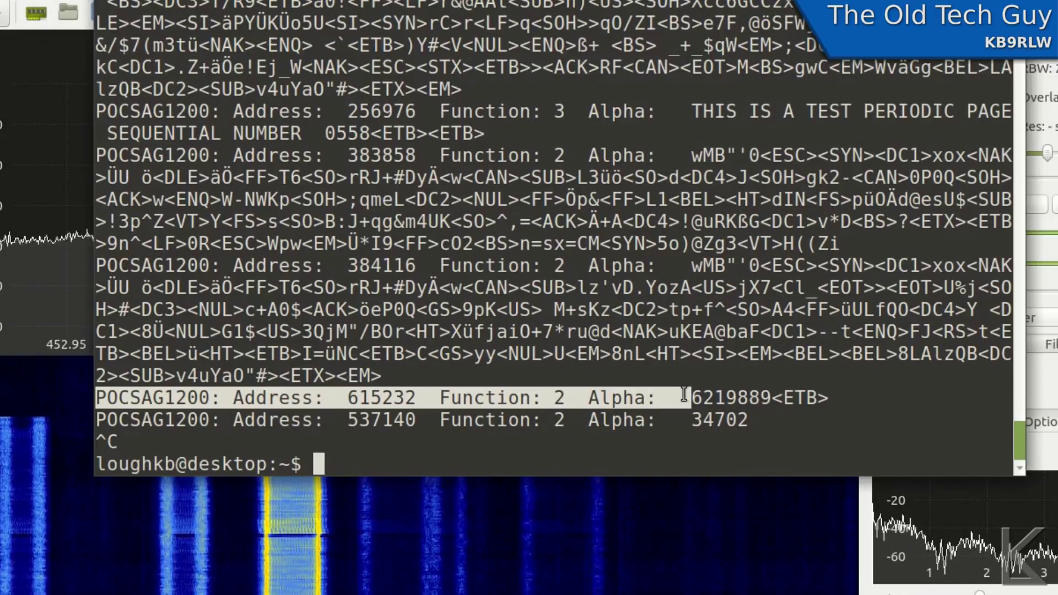
left_click(484, 452)
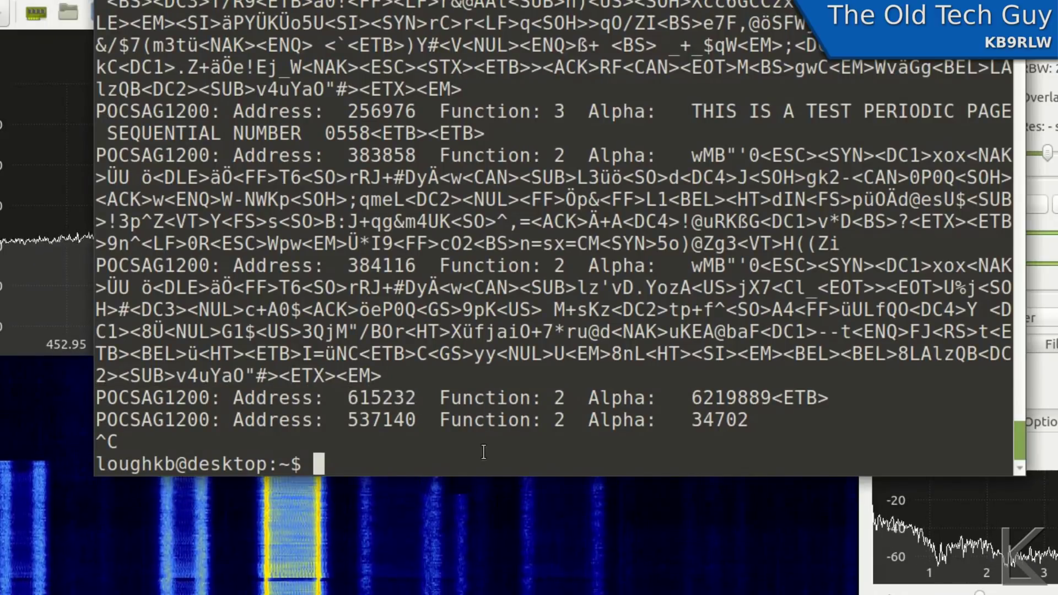
Recall the previous pipeline, append a cut -c 52- stage, and run it
key("Up")
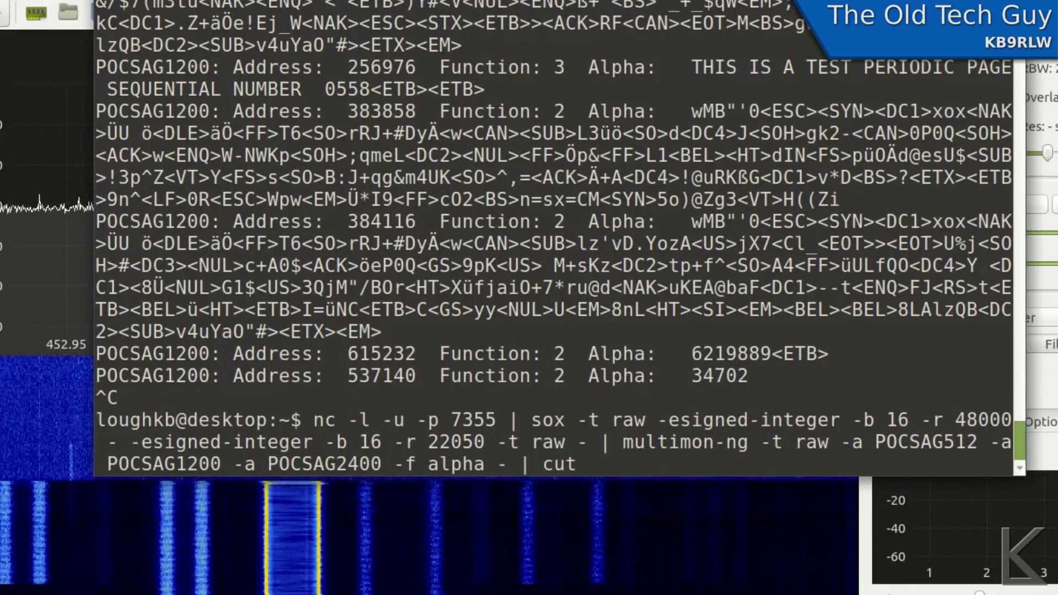
type("-c")
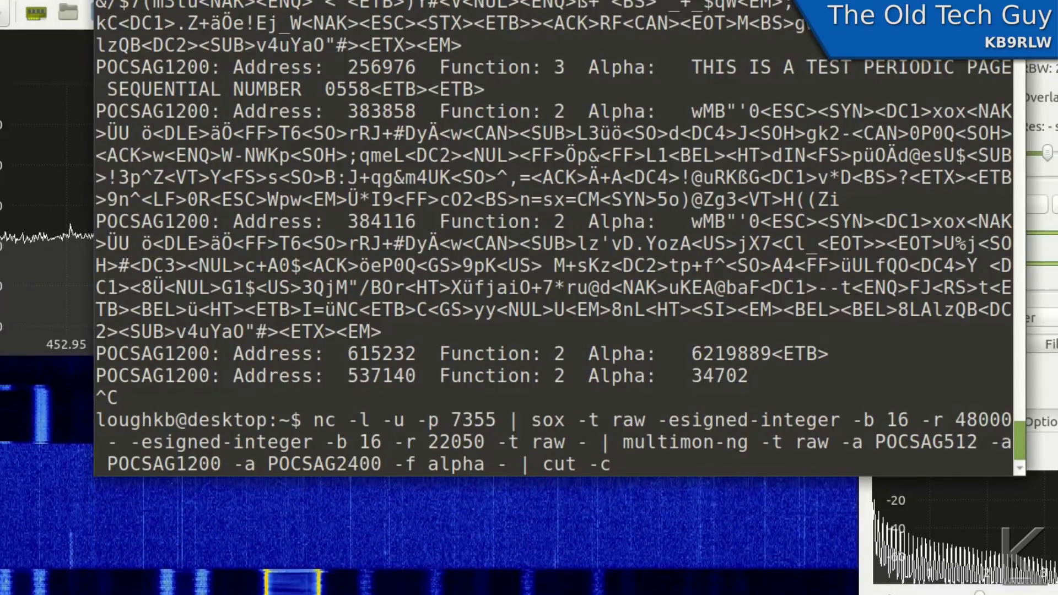
type(" 52-")
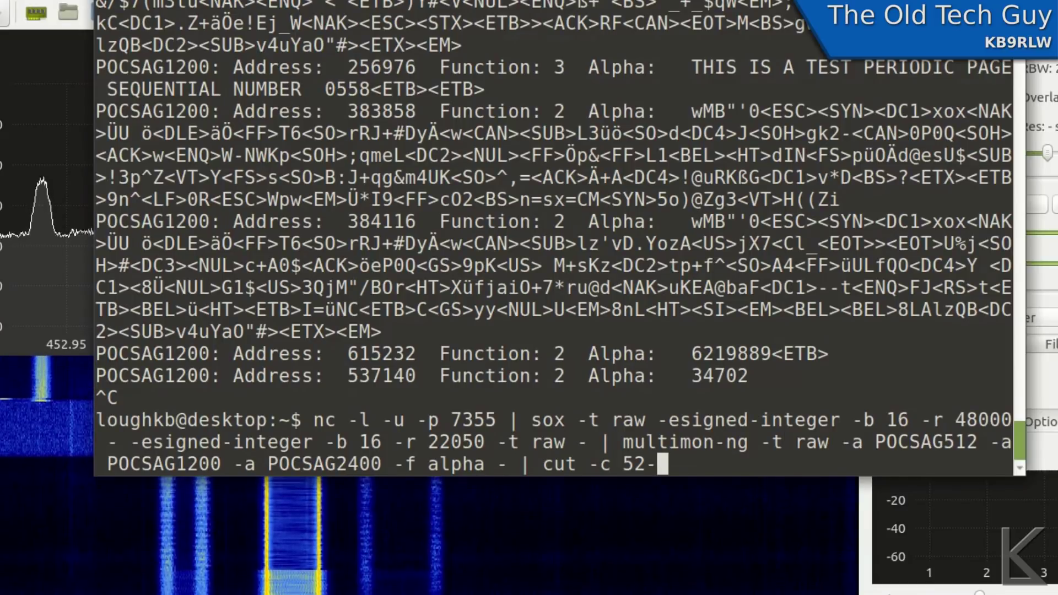
key("Return")
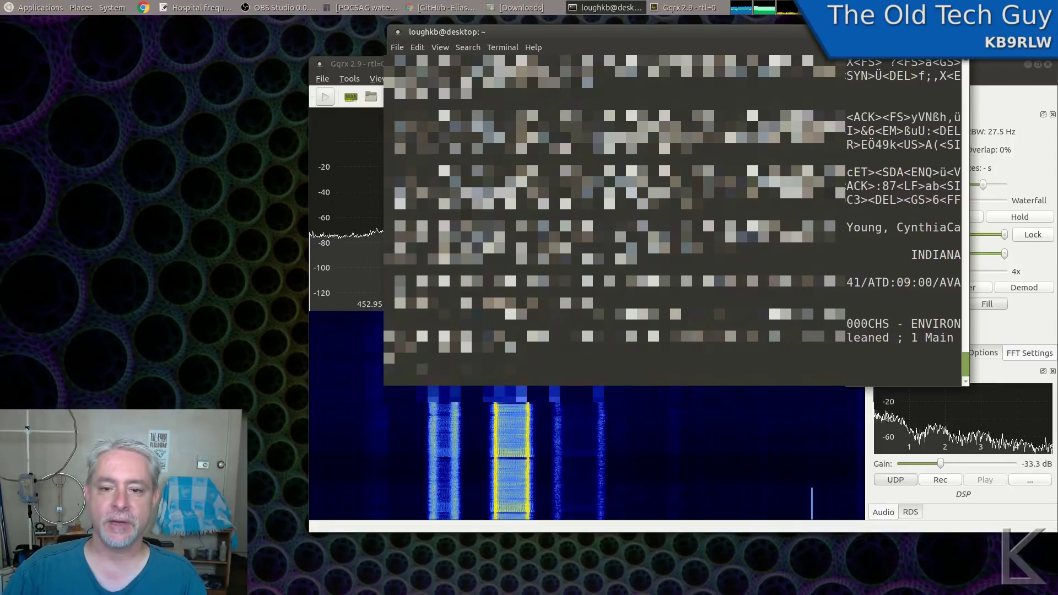
Stop the trimmed decoder with Ctrl+C, then highlight and clear the garbled output lines
key("ctrl+c")
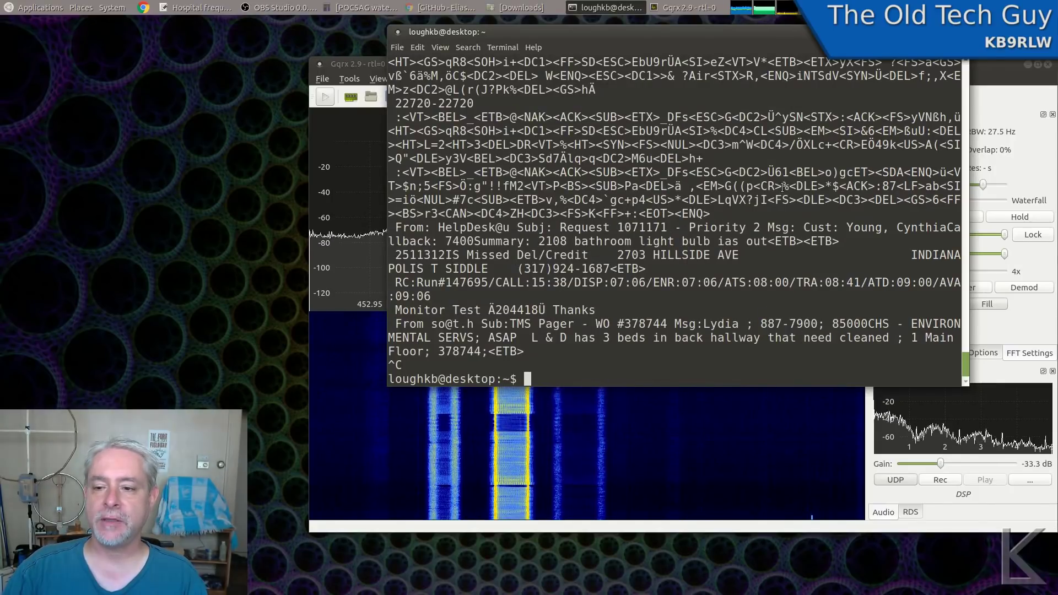
left_click_drag(782, 189, 459, 117)
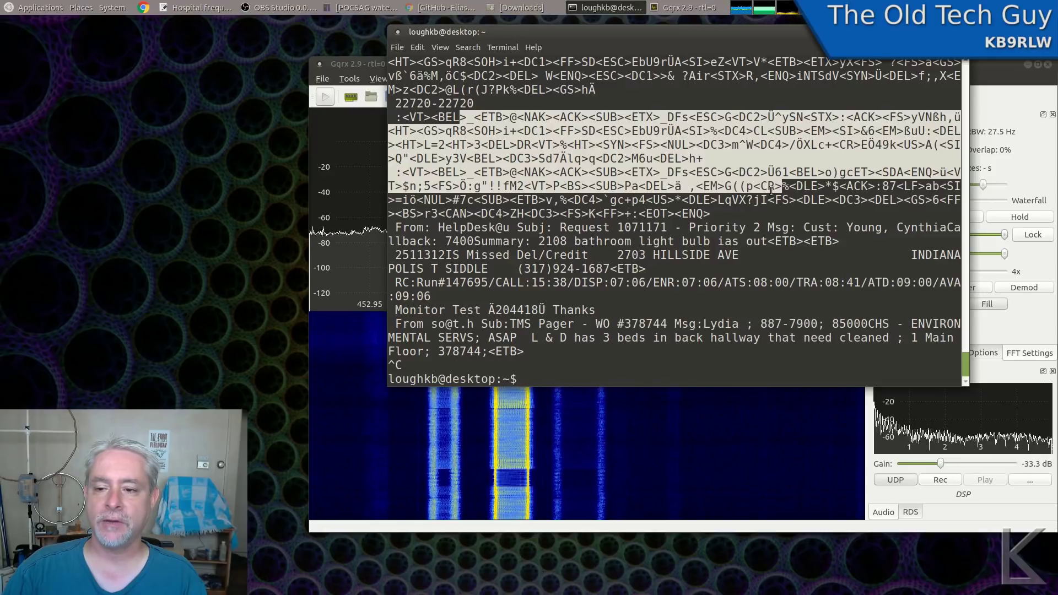
left_click(721, 211)
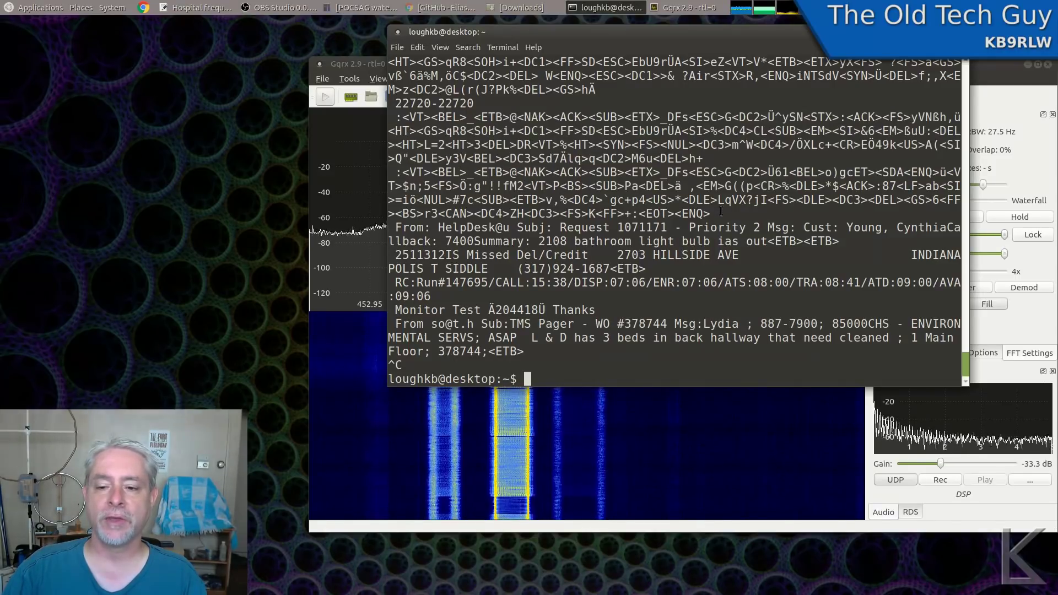